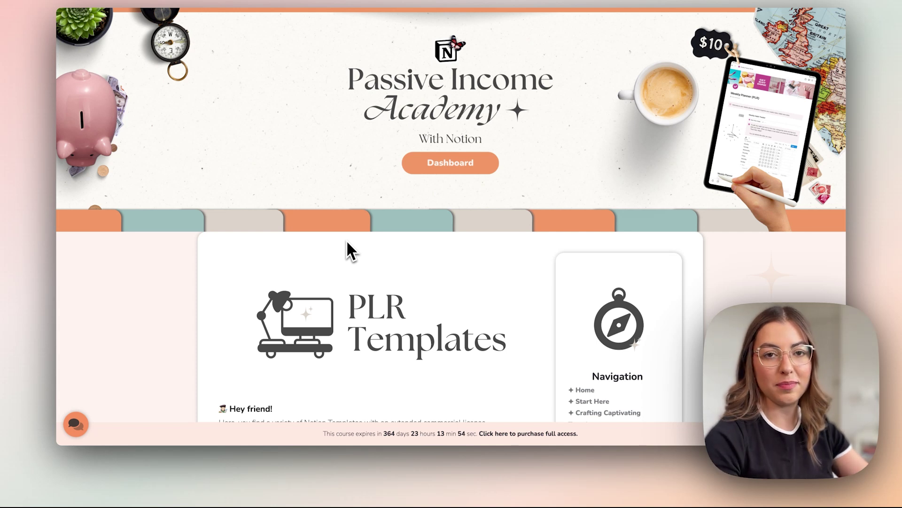
- Scroll down the PLR Templates page and open the 12 Week Year template link
scroll(347, 241, "down", 2)
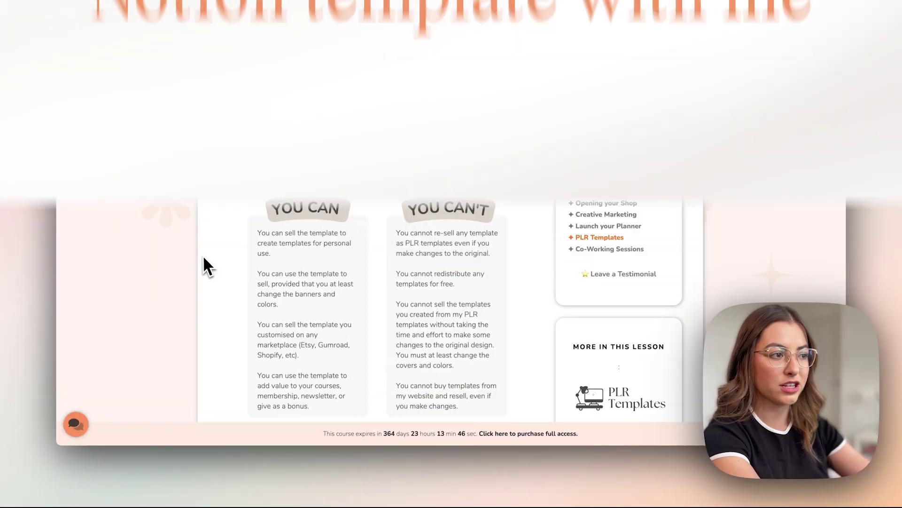
scroll(202, 257, "down", 10)
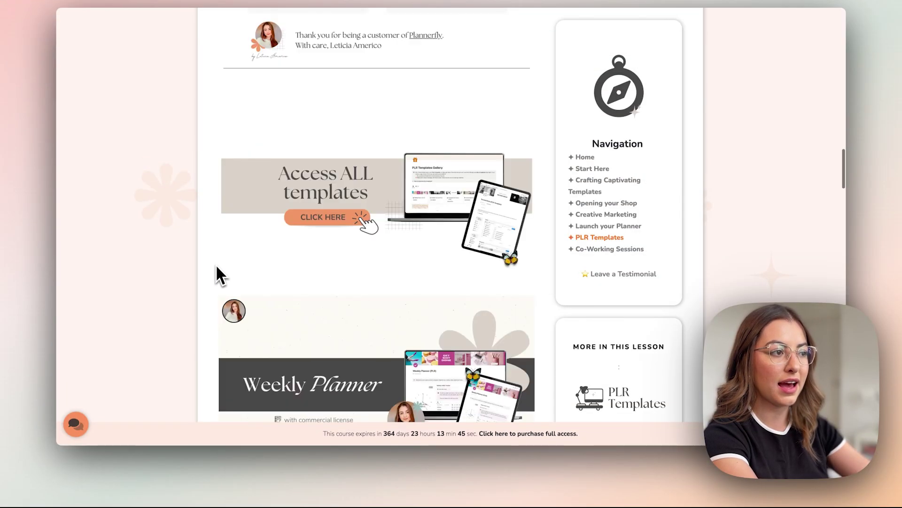
scroll(404, 257, "up", 8)
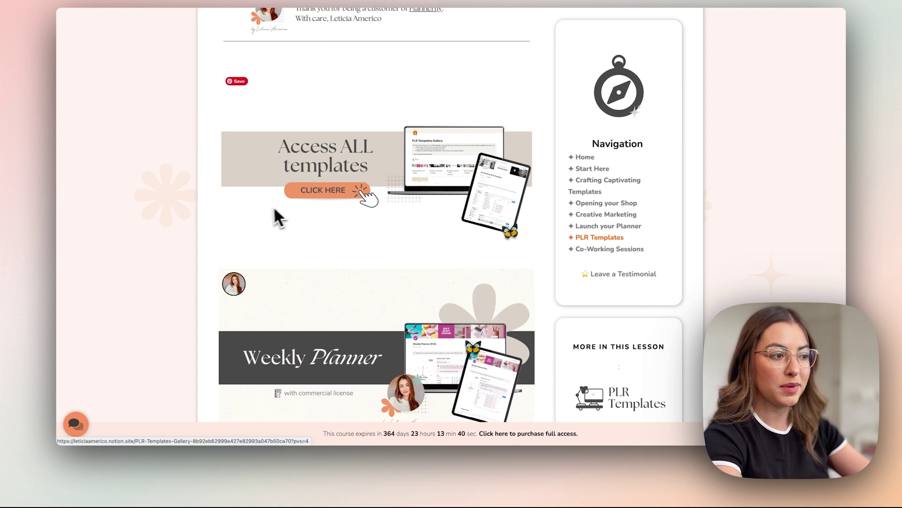
scroll(282, 214, "down", 6)
scroll(195, 237, "down", 20)
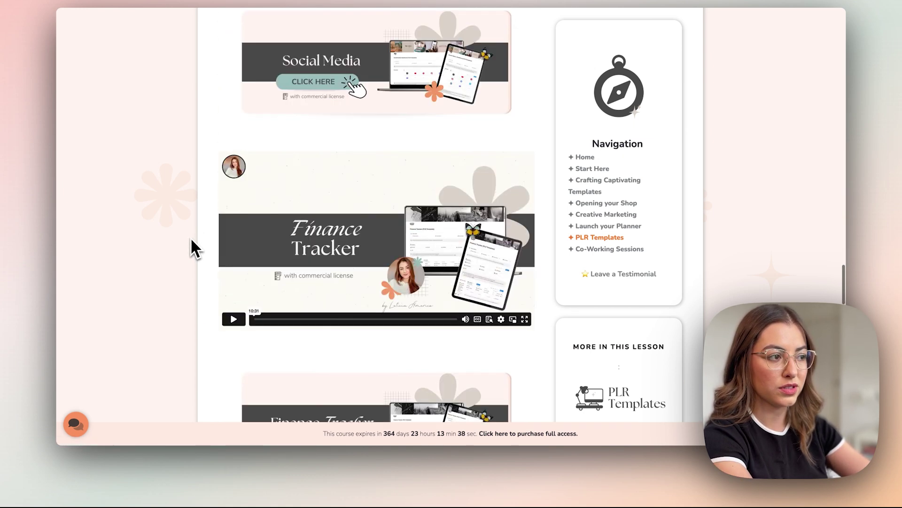
scroll(191, 238, "down", 14)
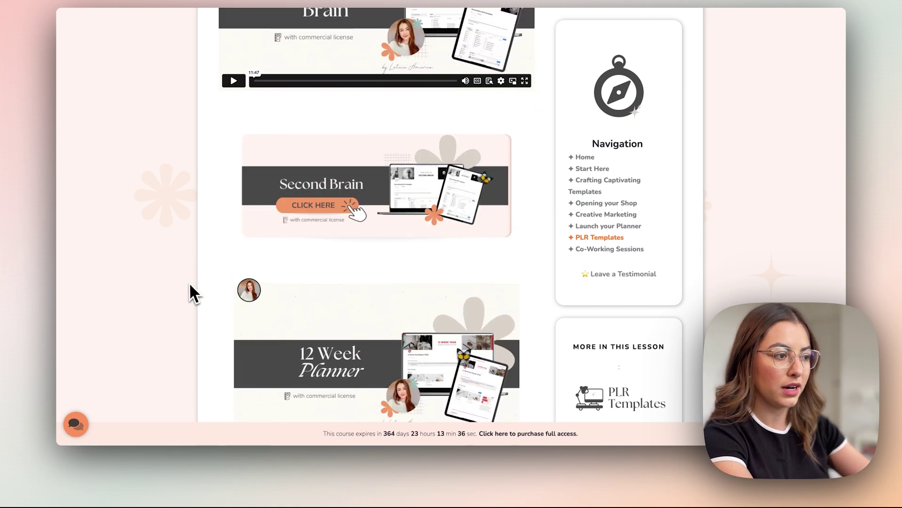
scroll(190, 291, "down", 3)
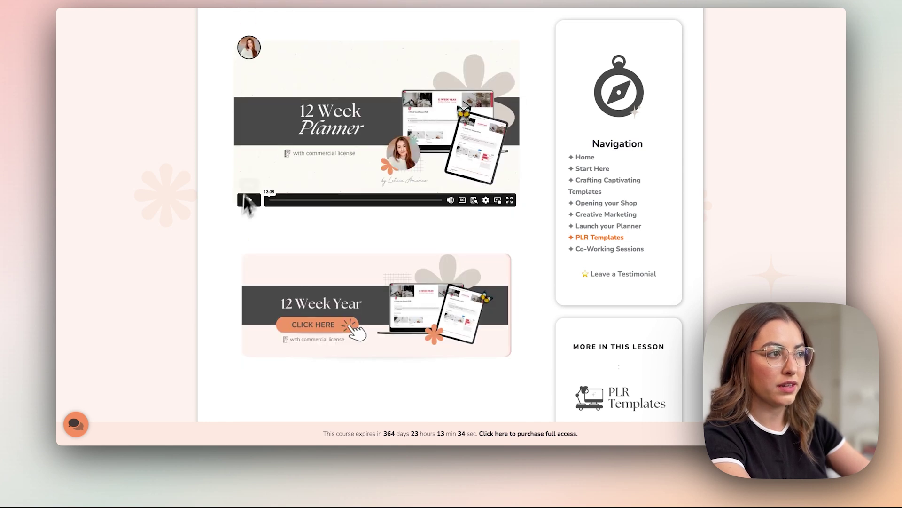
left_click(365, 313)
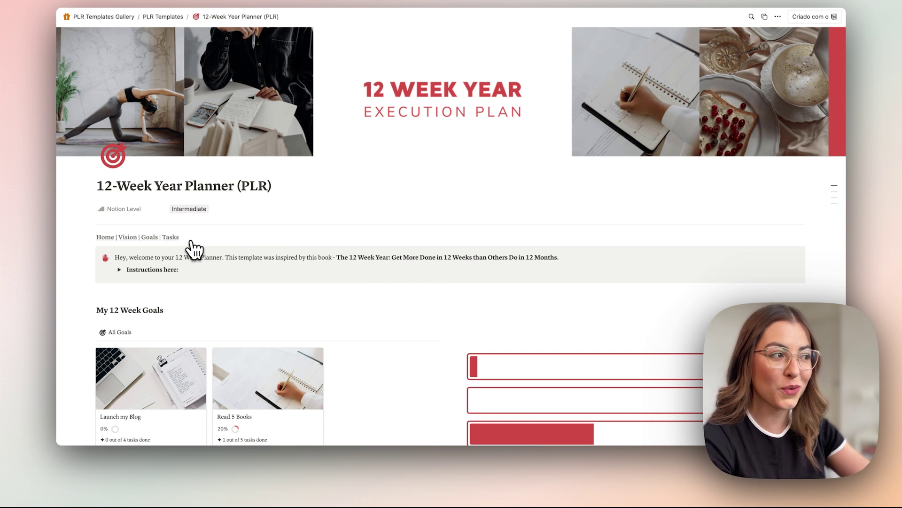
- Duplicate the 12-Week Year Planner (PLR) template into your current Notion workspace
scroll(322, 199, "down", 2)
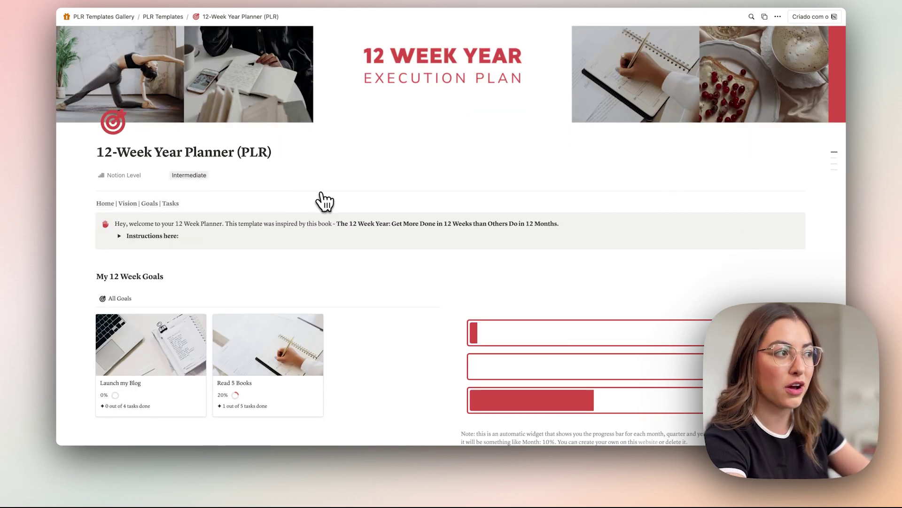
scroll(245, 141, "up", 2)
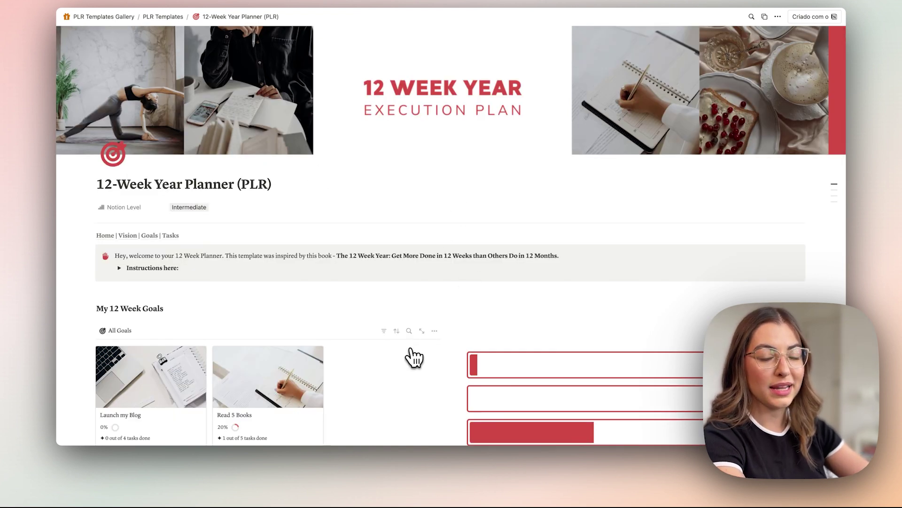
scroll(415, 358, "down", 1)
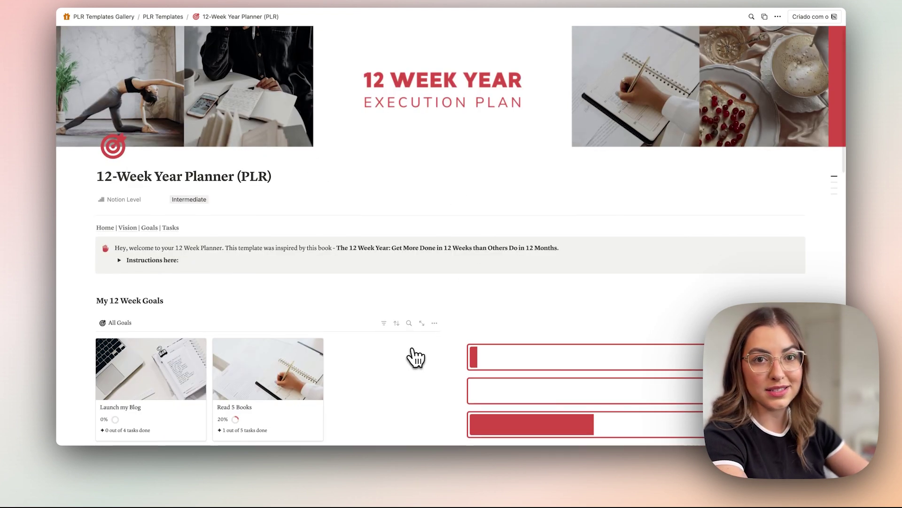
scroll(414, 359, "down", 10)
scroll(414, 358, "up", 4)
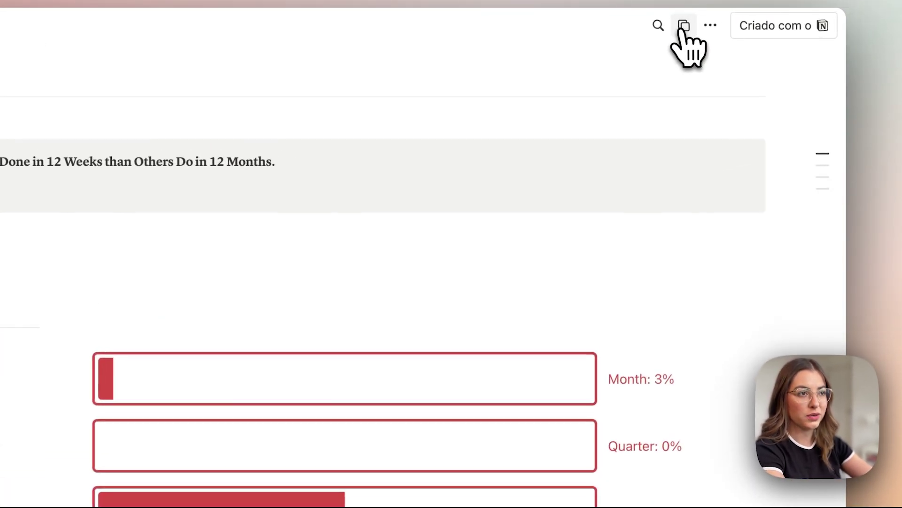
left_click(759, 17)
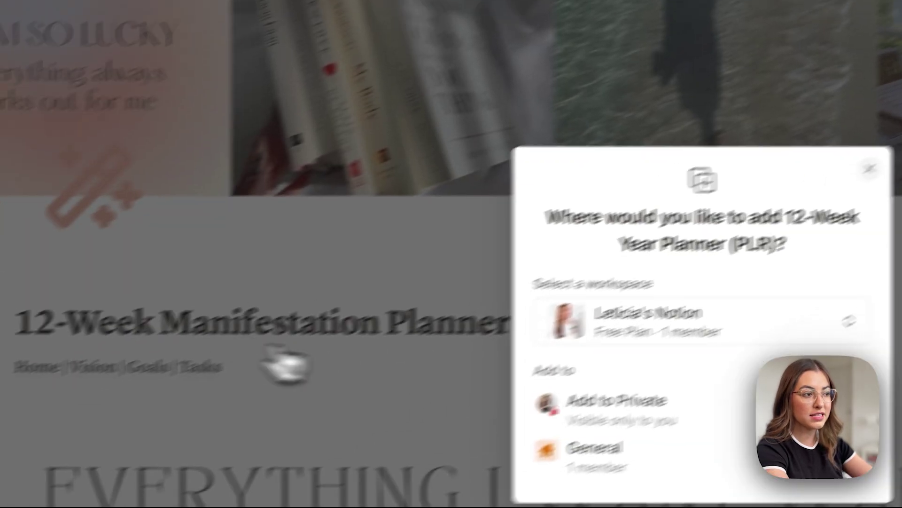
left_click(403, 439)
left_click(402, 315)
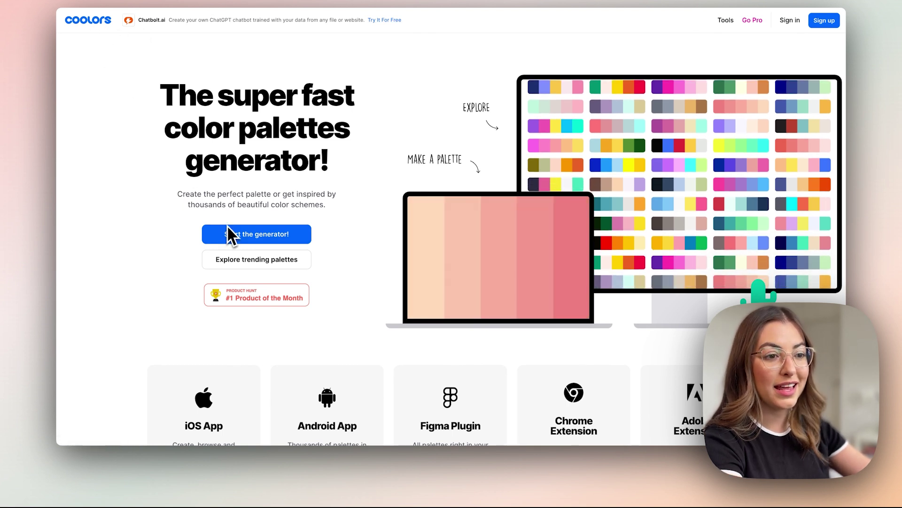
- Extract a five-colour palette from IMG_1296.PNG with the Coolors Image Picker and open Export palette
mouse_move(724, 24)
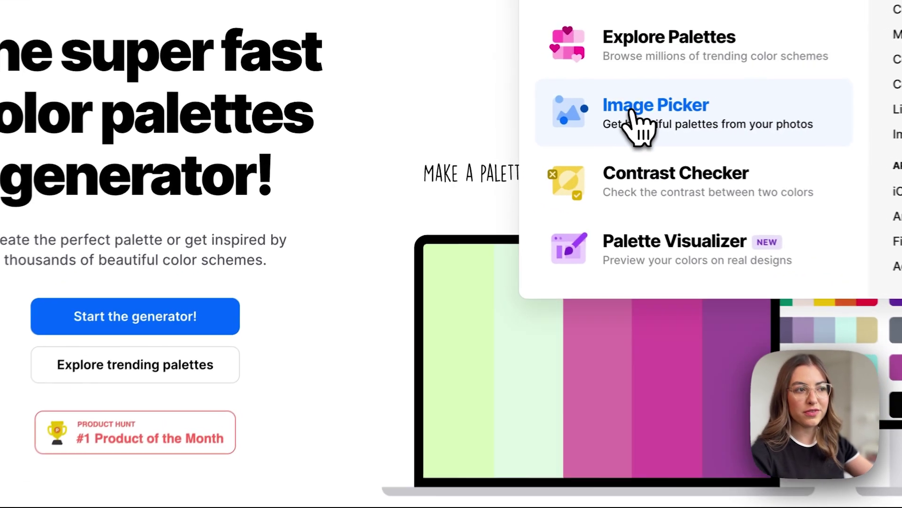
left_click(516, 127)
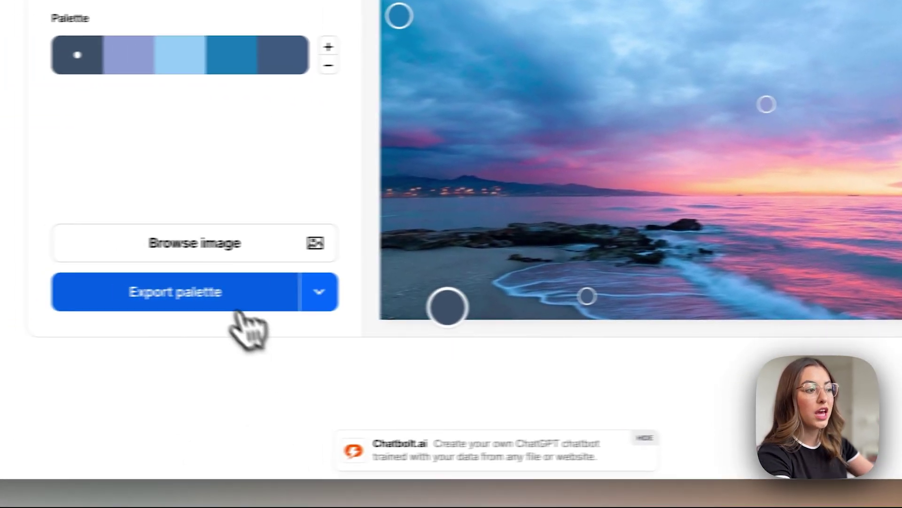
left_click(99, 301)
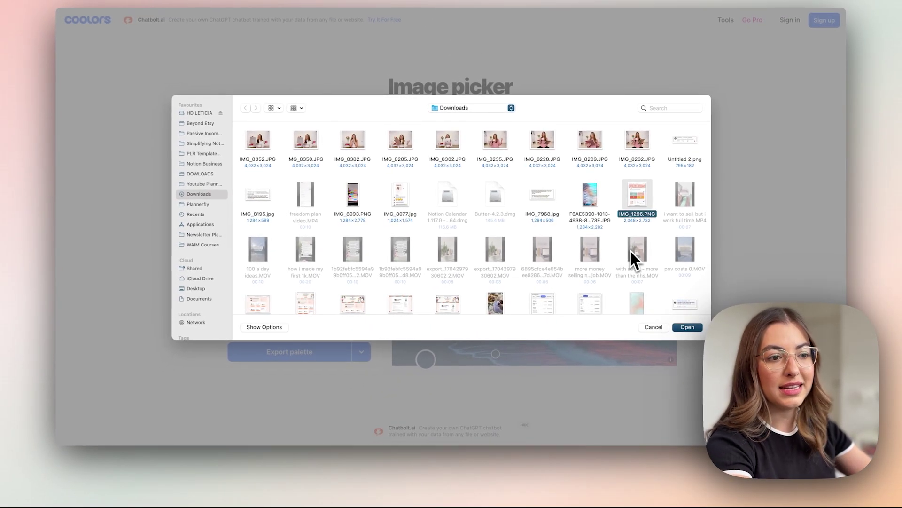
key("Return")
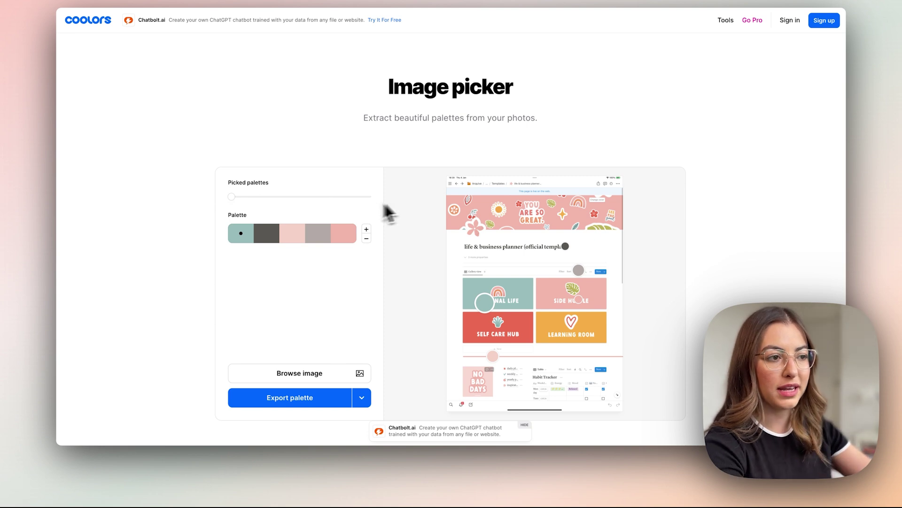
left_click_drag(232, 196, 336, 197)
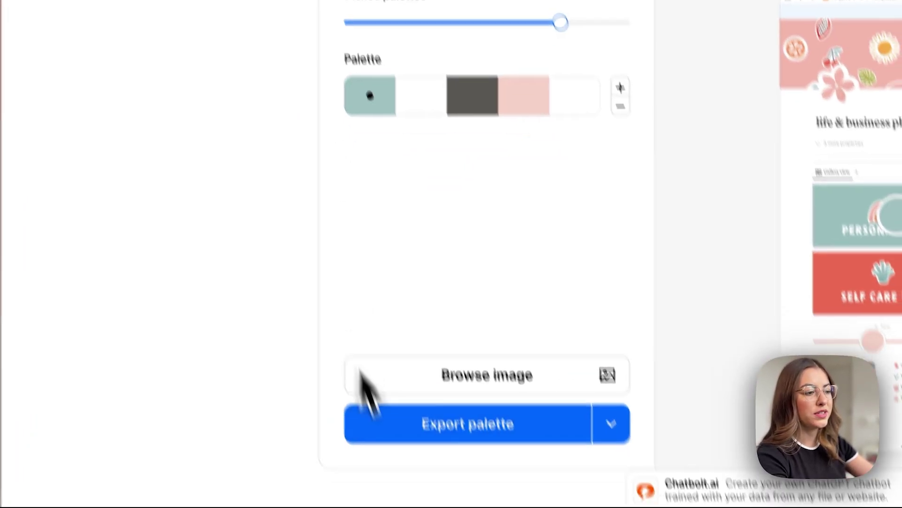
left_click(418, 375)
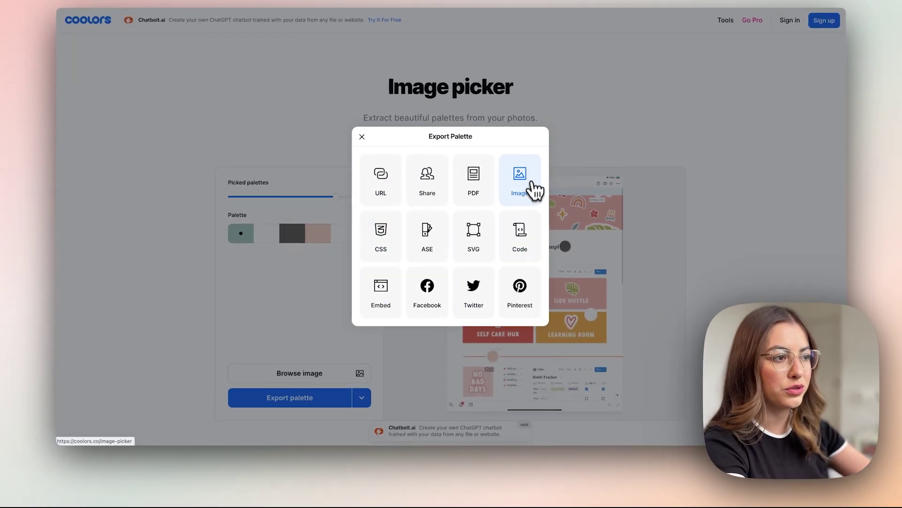
- Export the palette as an image titled 'Tutorial' and save it
left_click(531, 181)
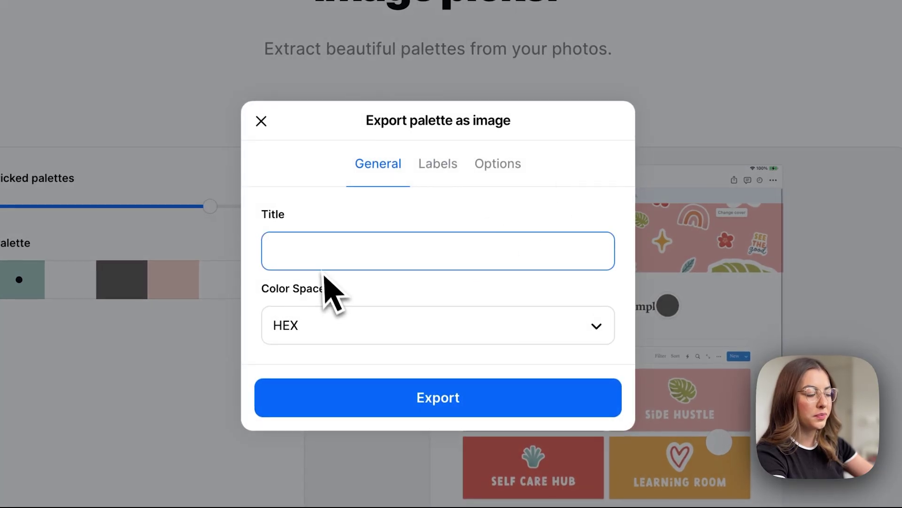
type("Tutorial")
left_click(450, 294)
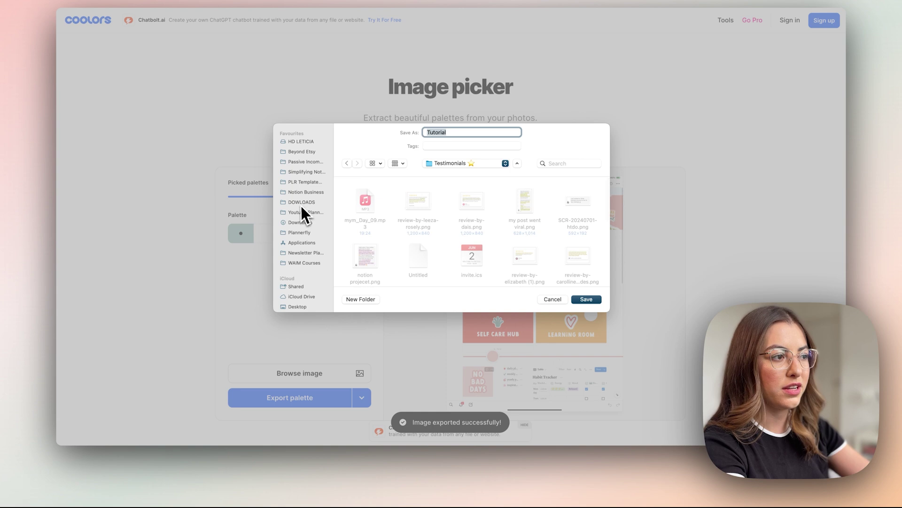
key("Return")
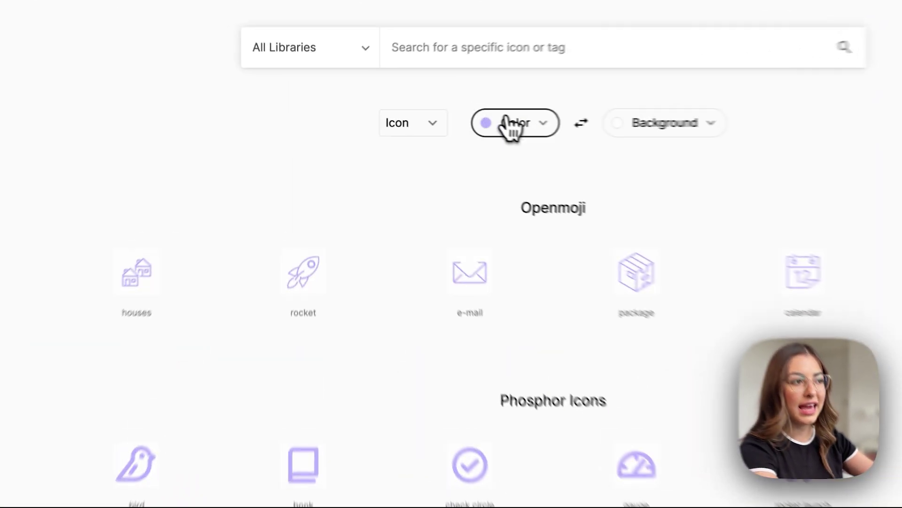
- Set the Noticons icon colour to the pasted pale peach code with a fully transparent background
left_click(425, 119)
left_click(511, 326)
left_click_drag(512, 326, 476, 327)
type("F8D5C7")
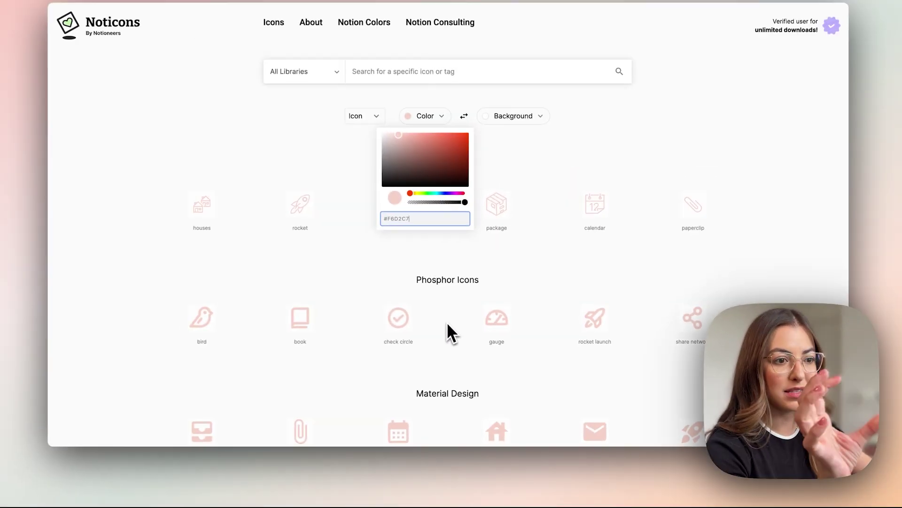
left_click(401, 235)
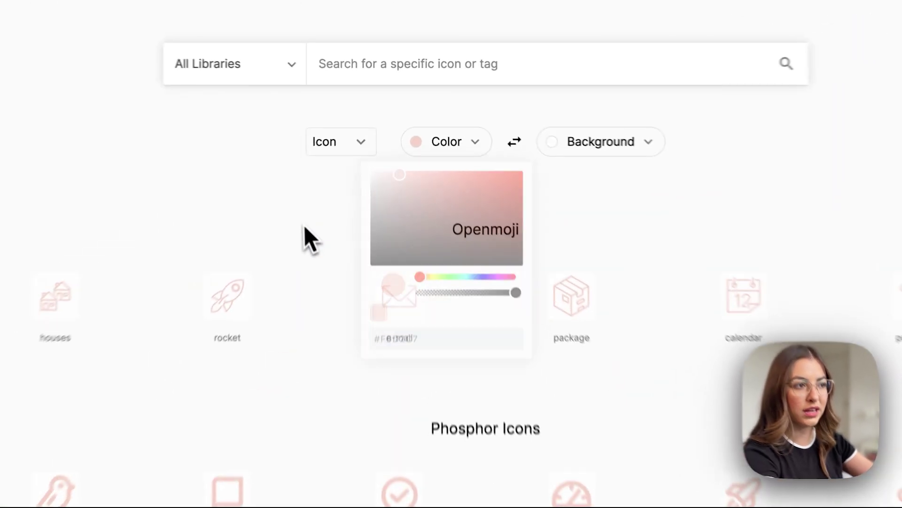
left_click(516, 124)
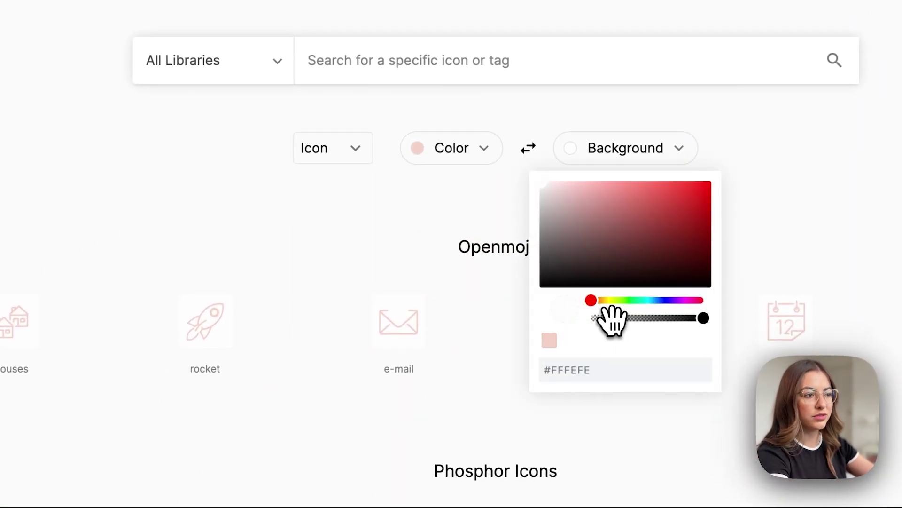
left_click_drag(611, 318, 459, 332)
- Search Noticons for 'magic' and copy the magic wand icon
left_click(350, 60)
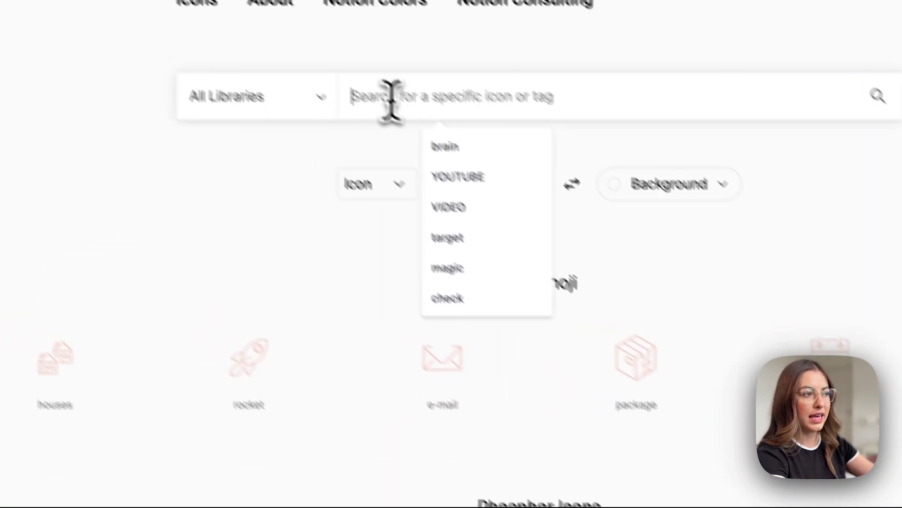
type("magic")
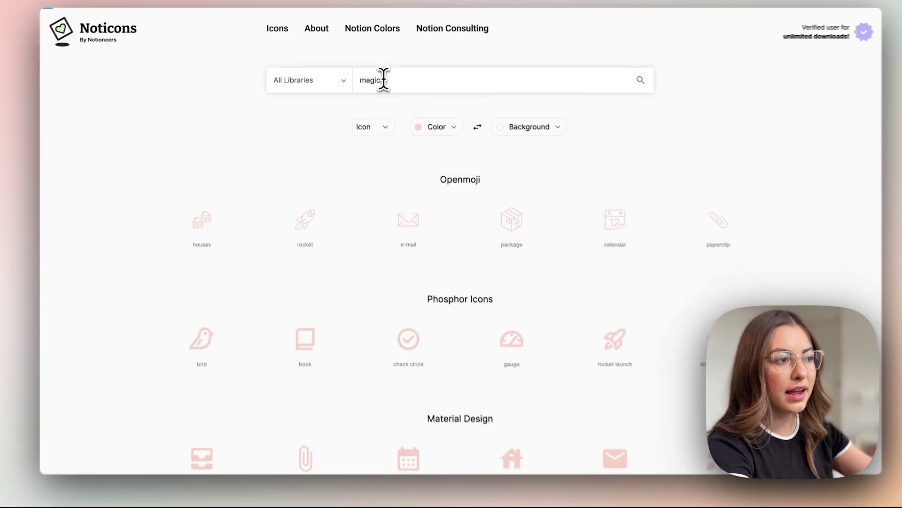
key("Return")
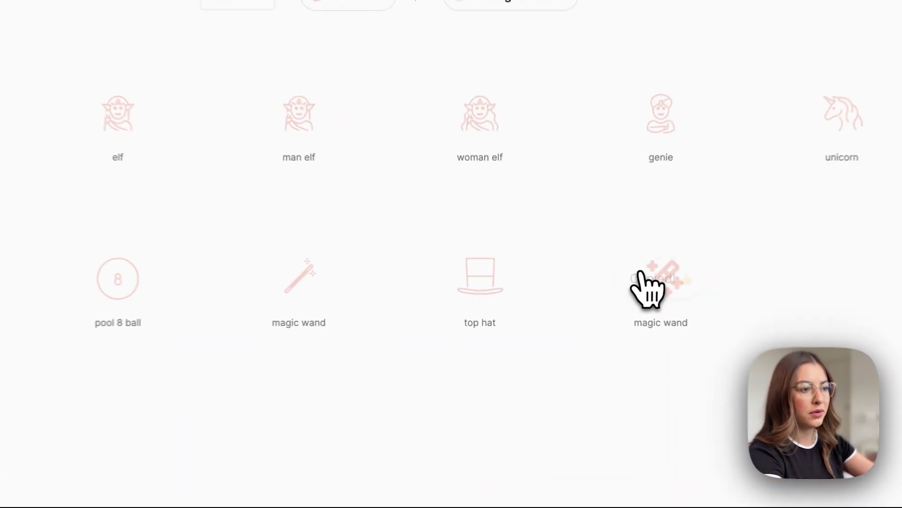
left_click(585, 269)
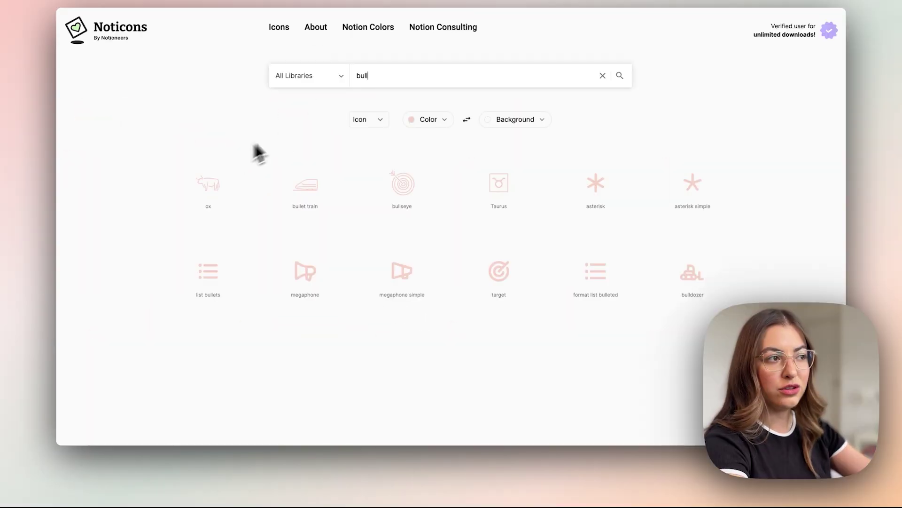
- Copy the pink target icon and bring up the Notion page icon's Custom image option
left_click(326, 75)
left_click(617, 94)
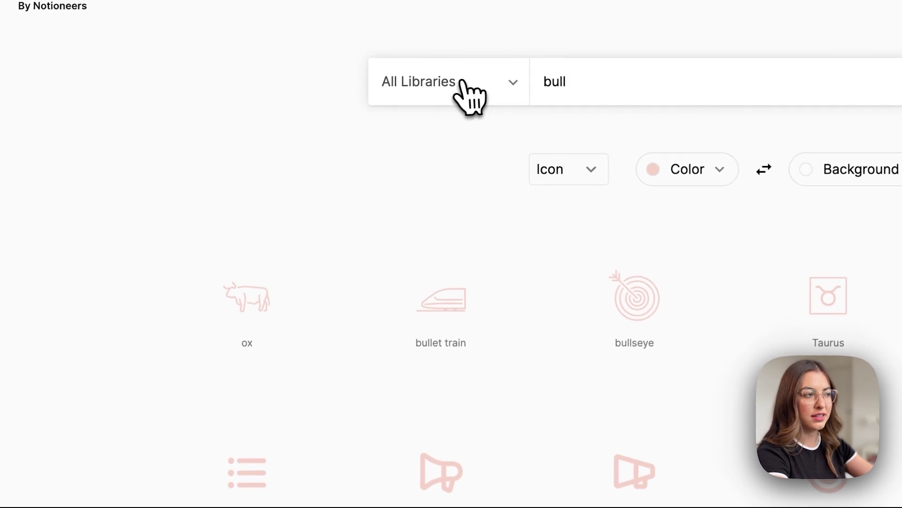
left_click(462, 96)
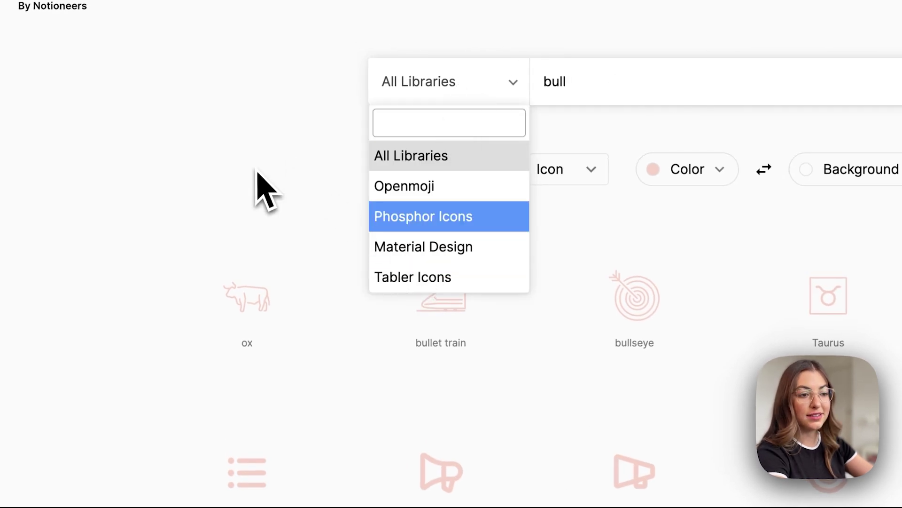
left_click(273, 179)
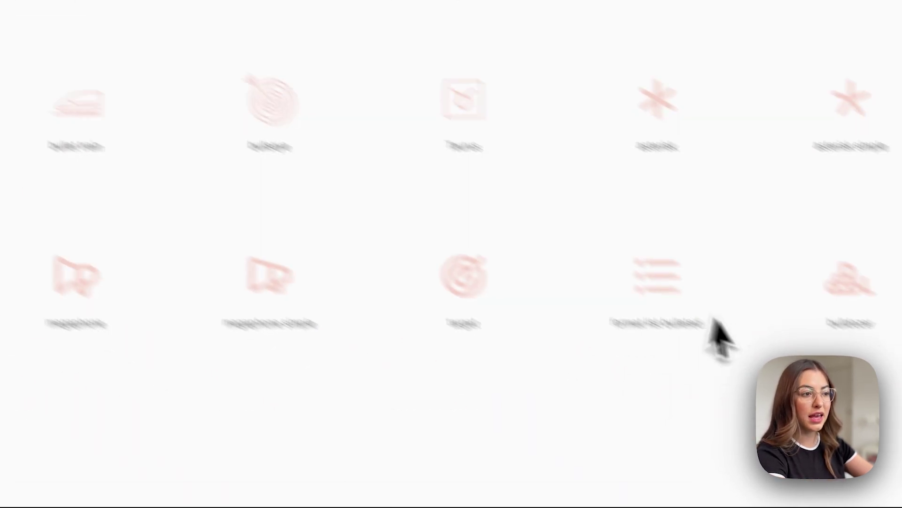
left_click(470, 287)
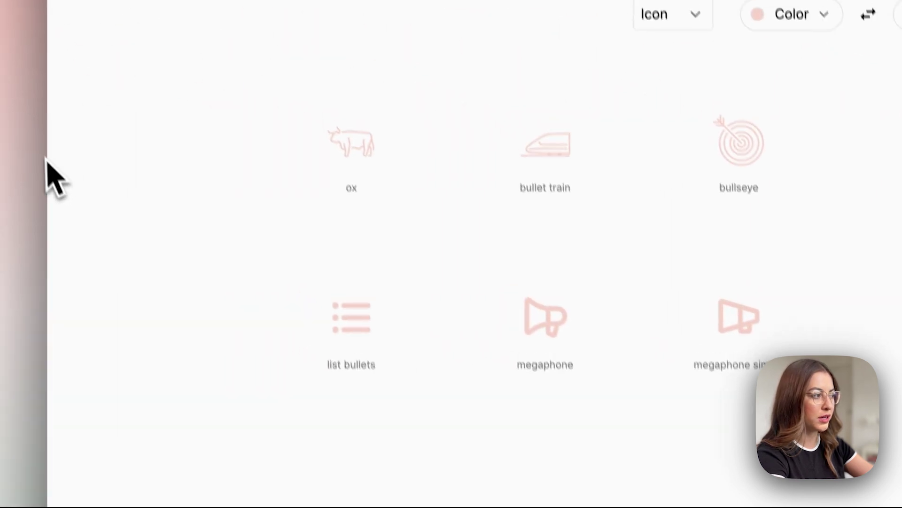
left_click(45, 202)
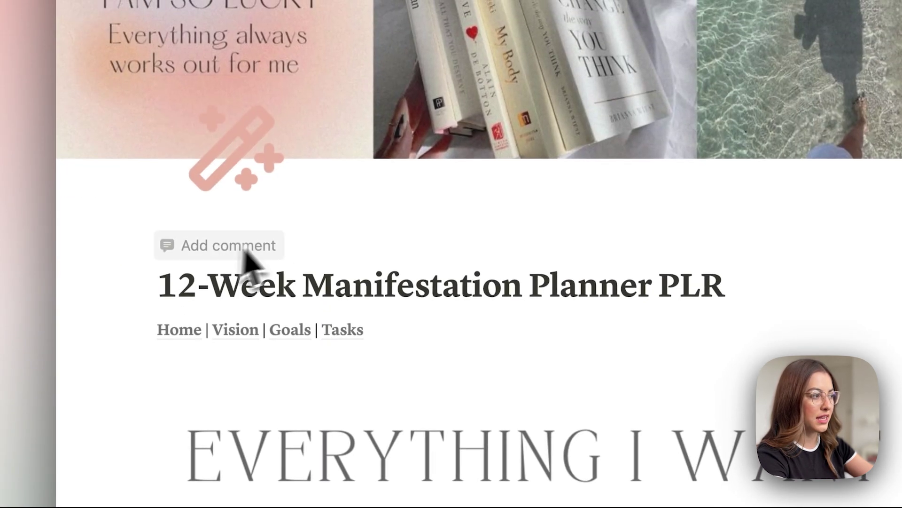
left_click(218, 208)
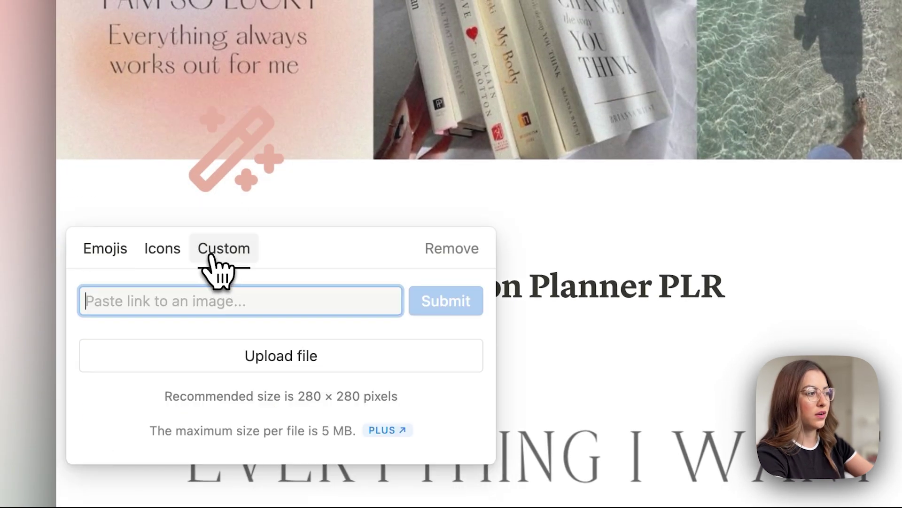
- Paste the copied pink icon link as the planner page's custom icon
key("ctrl+v")
key("Return")
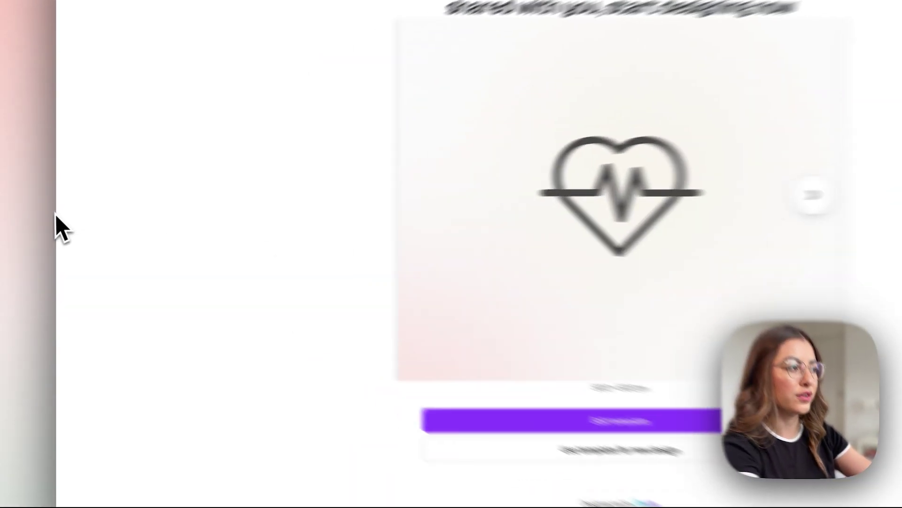
- Switch from the Canva photo banner template to the 500 × 500 WEEK 13 logo template
left_click(59, 220)
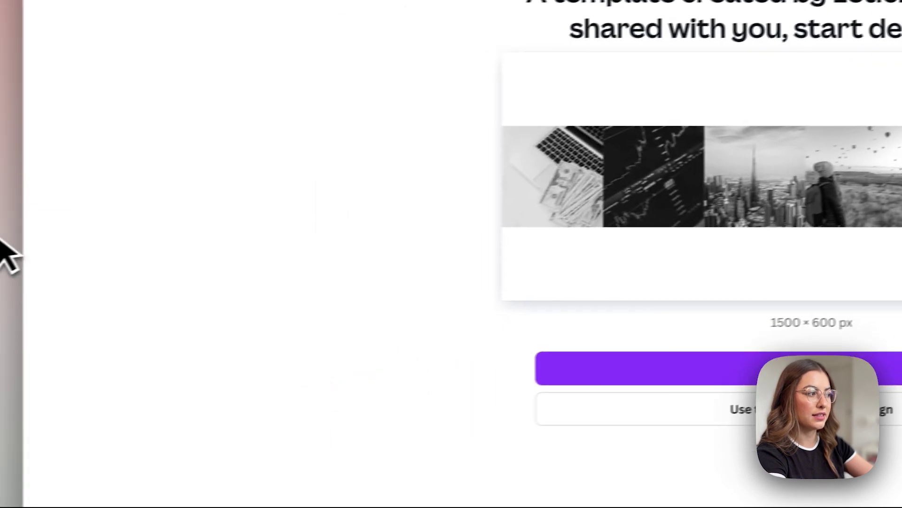
left_click(66, 237)
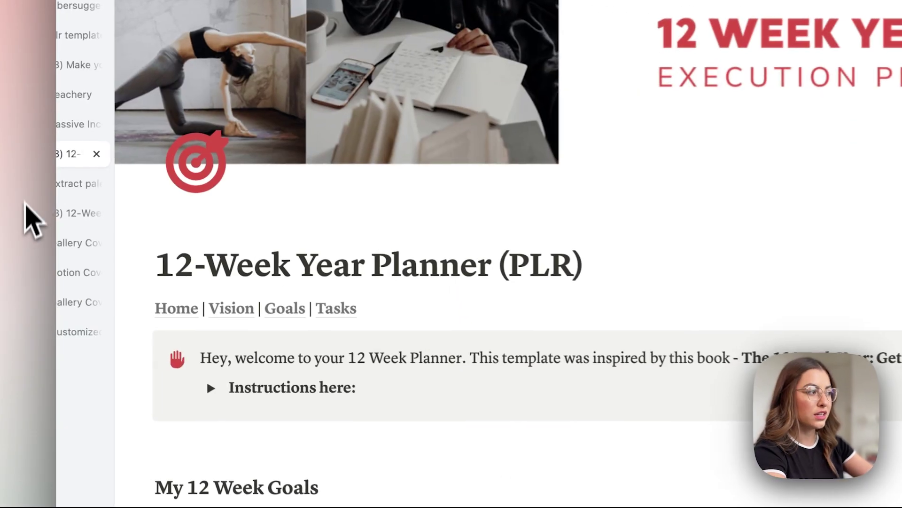
- Return to the 12-Week Manifestation Planner PLR page and scroll down to Life Vision and back
left_click(27, 221)
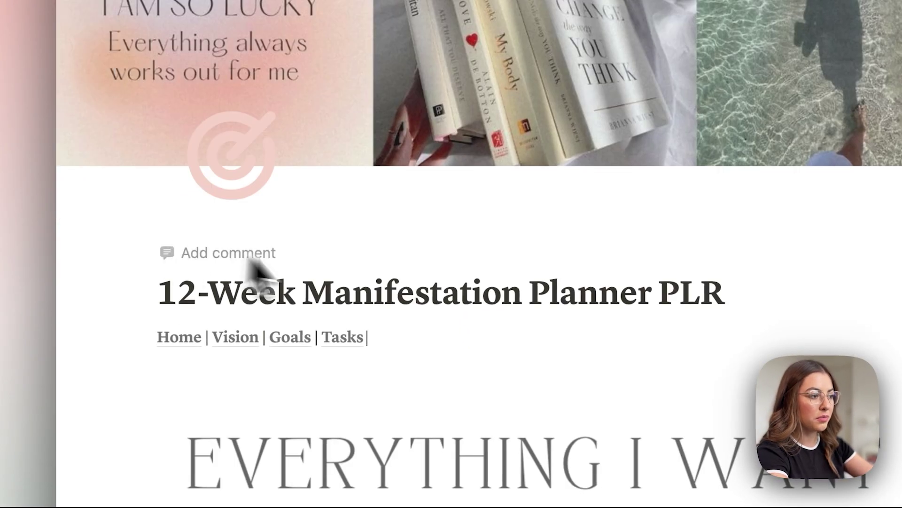
scroll(250, 263, "down", 15)
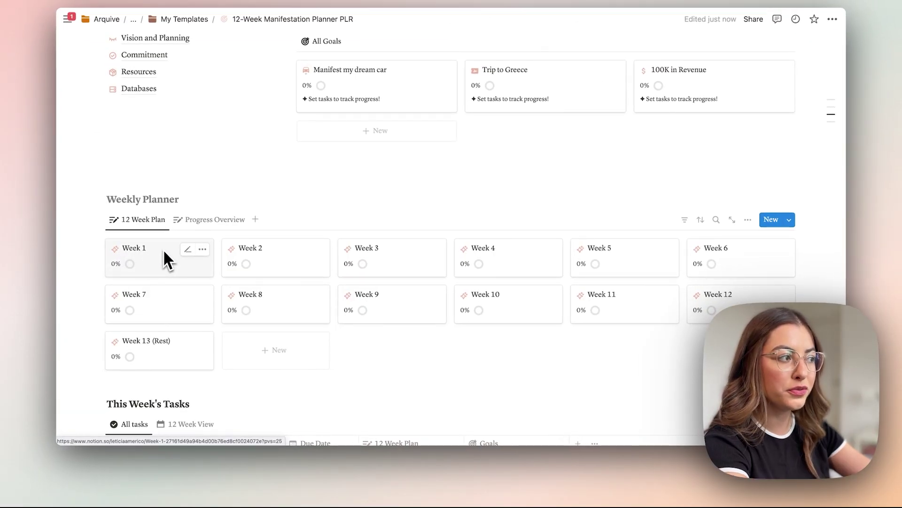
scroll(375, 270, "down", 3)
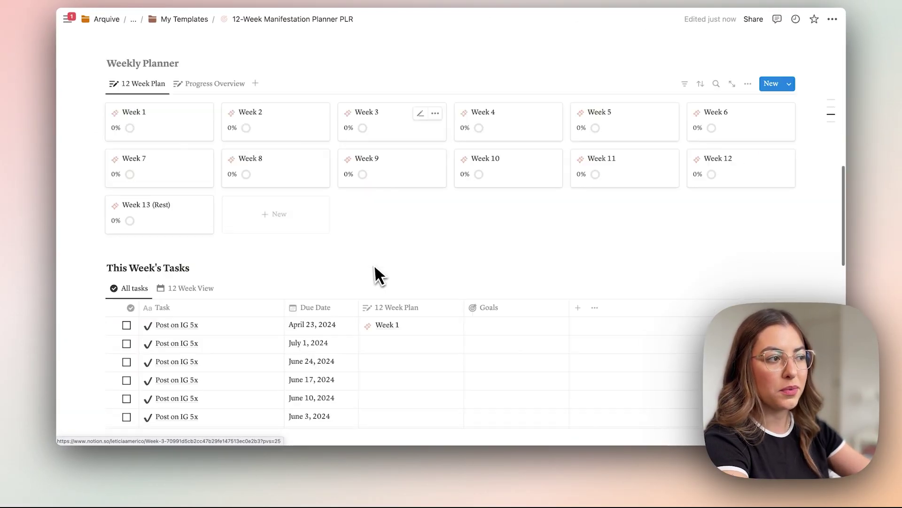
scroll(375, 267, "down", 6)
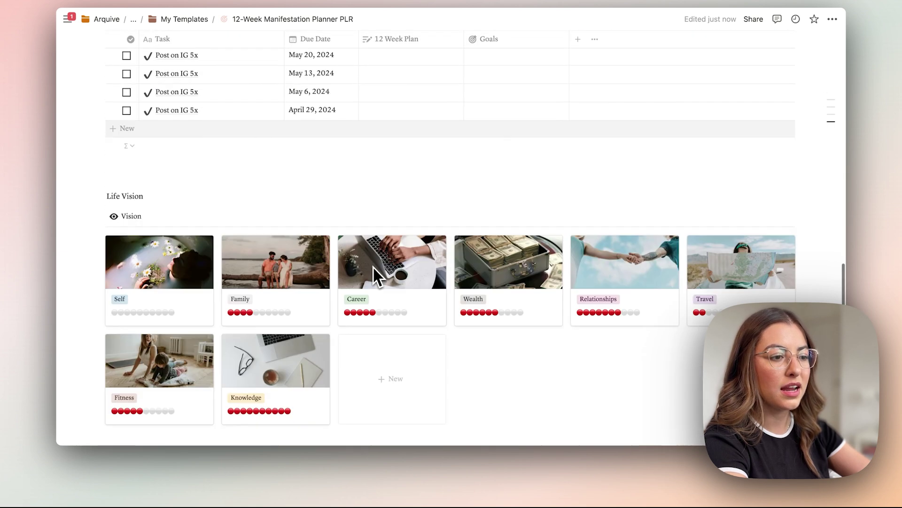
scroll(373, 266, "down", 1)
scroll(282, 268, "up", 15)
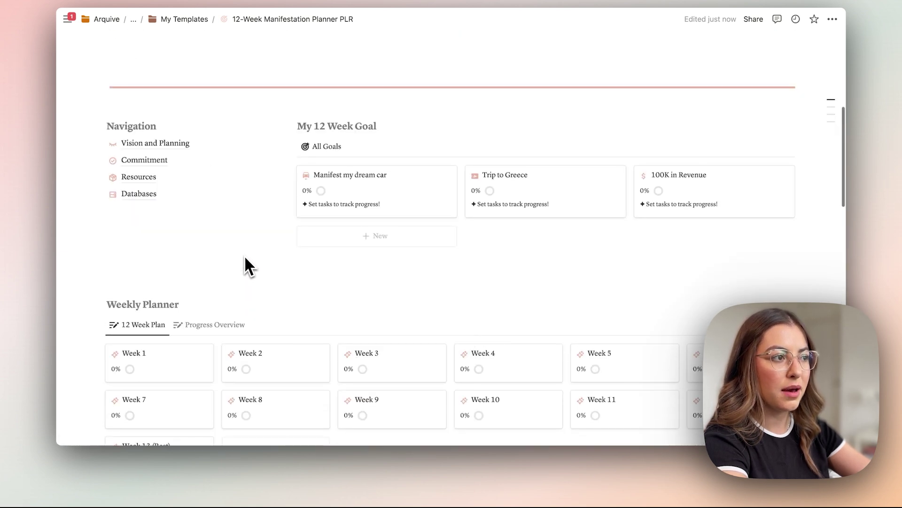
scroll(221, 225, "up", 4)
scroll(161, 185, "up", 3)
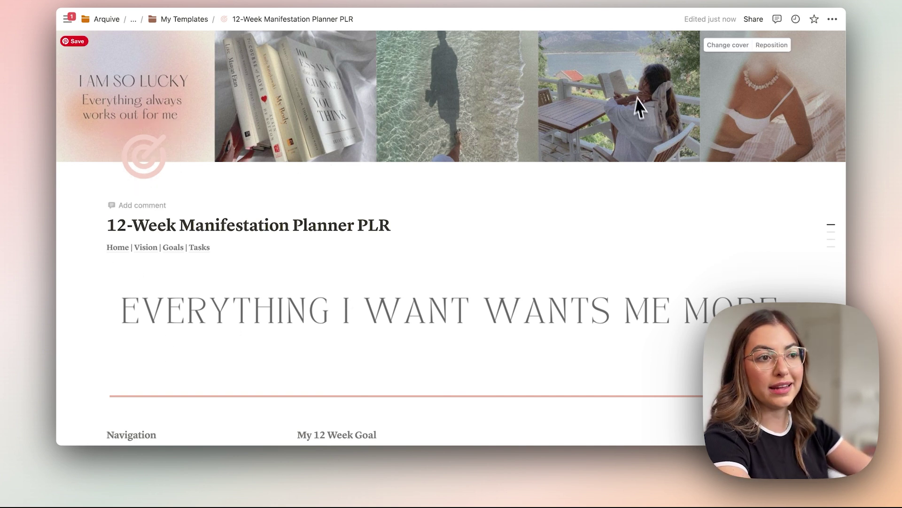
scroll(639, 106, "down", 3)
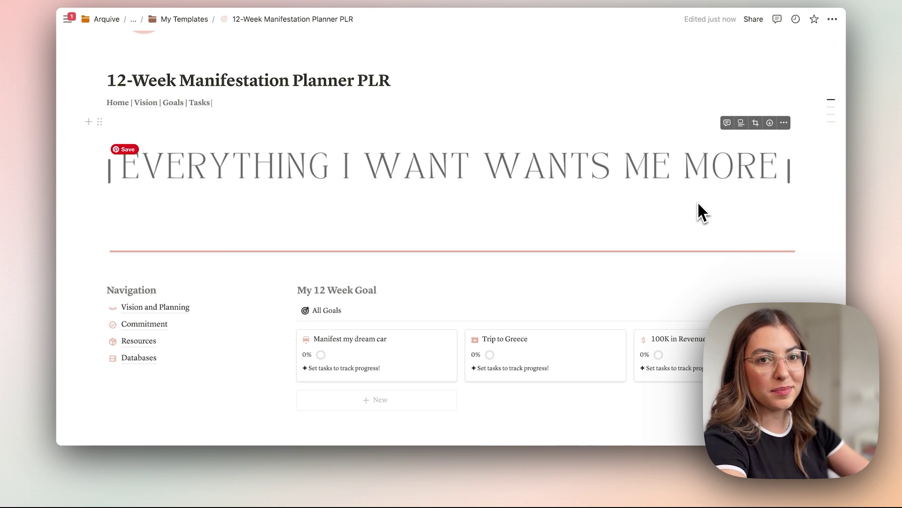
scroll(611, 225, "up", 3)
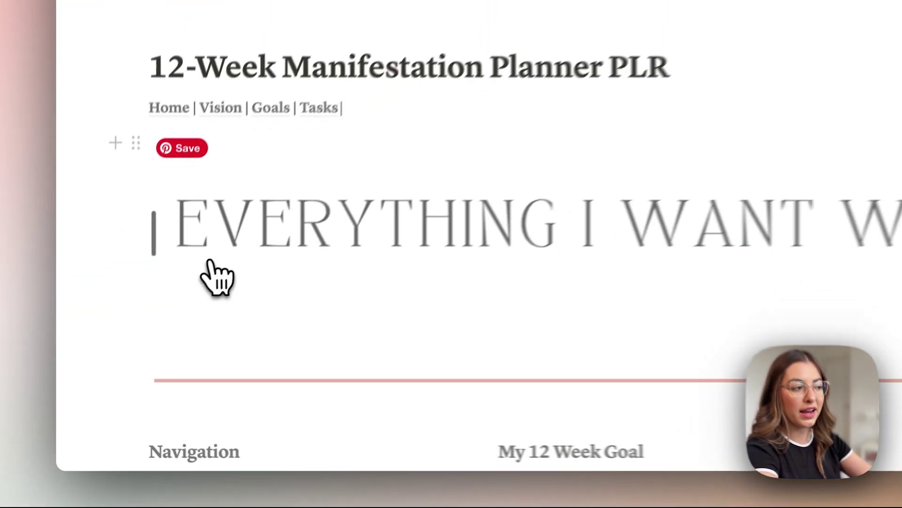
- Select and copy the pink divider's LaTeX equation code
left_click(210, 261)
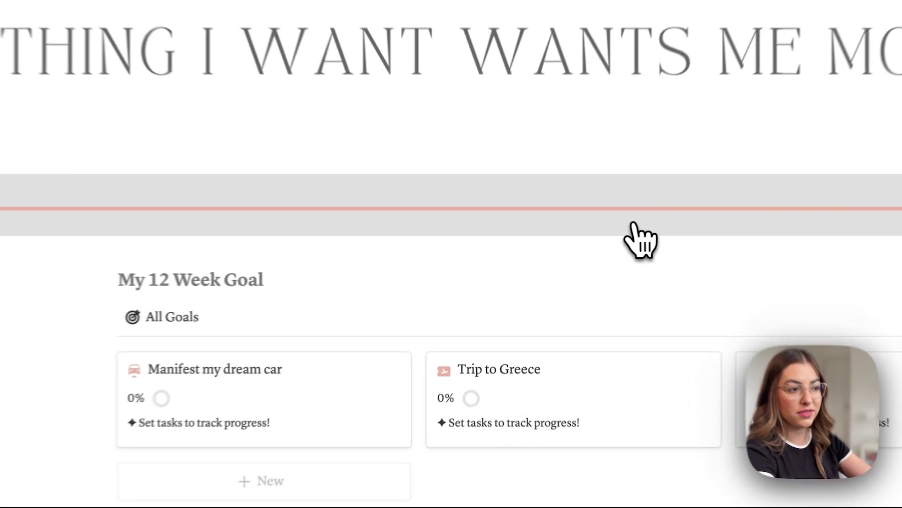
left_click(582, 263)
left_click(350, 224)
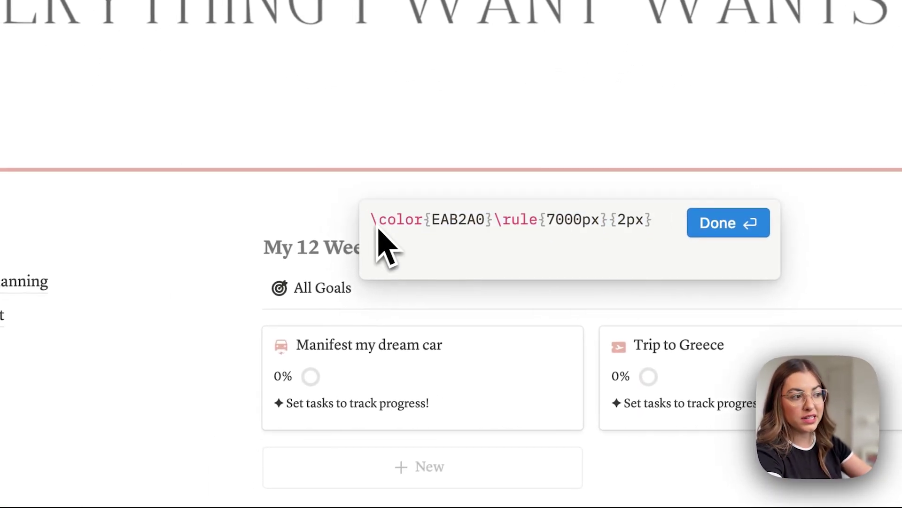
left_click_drag(379, 220, 656, 221)
key("ctrl+c")
key("Escape")
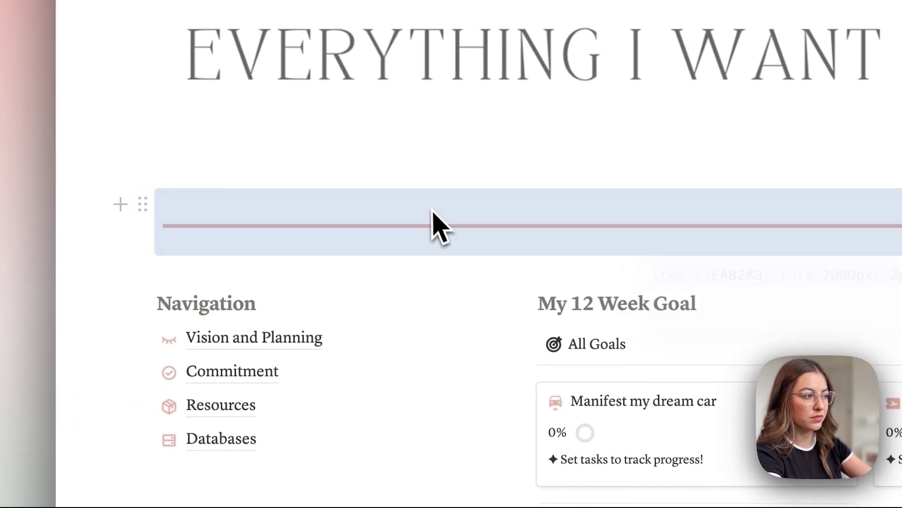
- Insert a new empty block equation on a line above the divider
left_click(310, 155)
type("/")
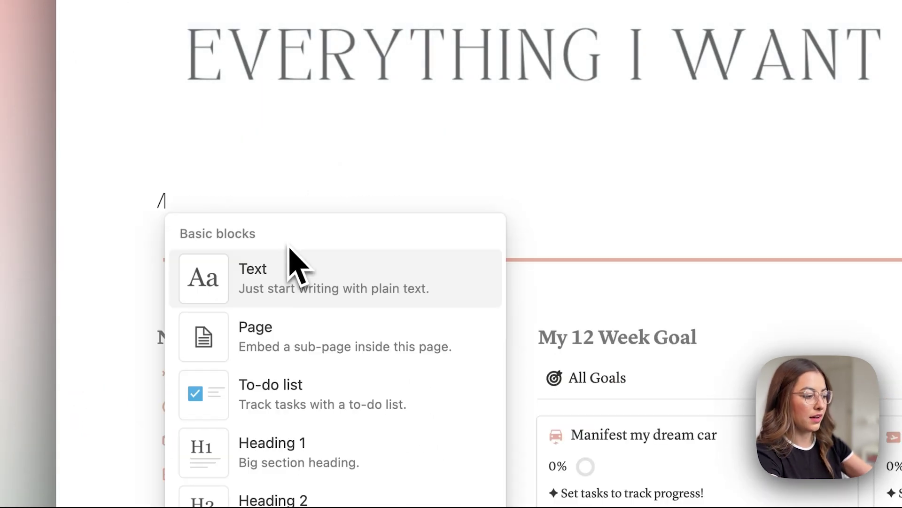
type("for")
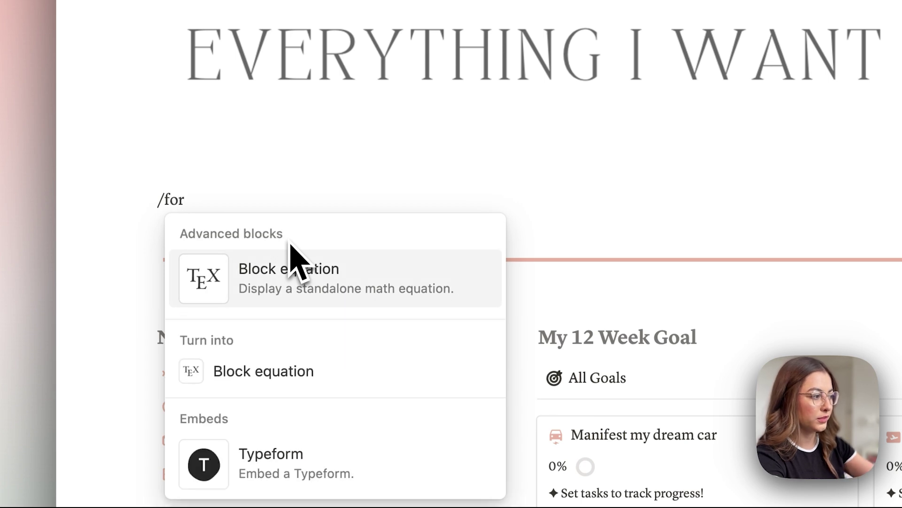
left_click(303, 282)
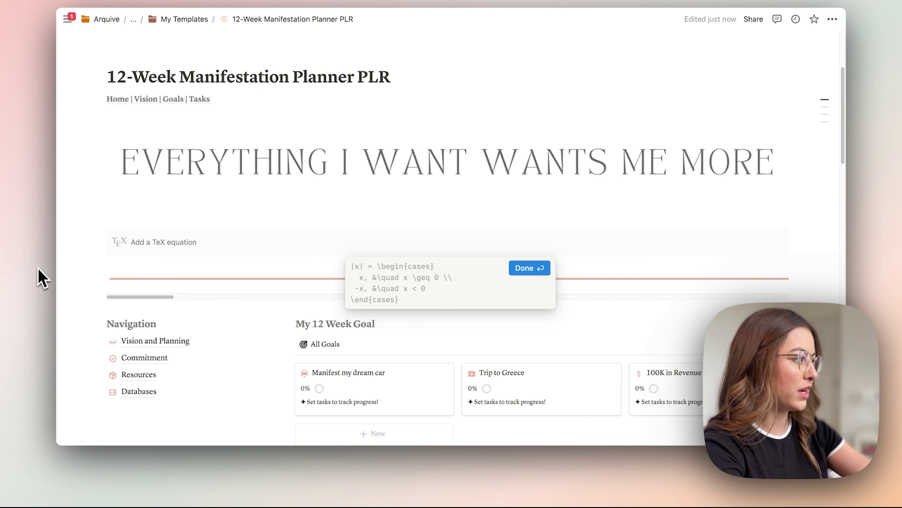
key("Escape")
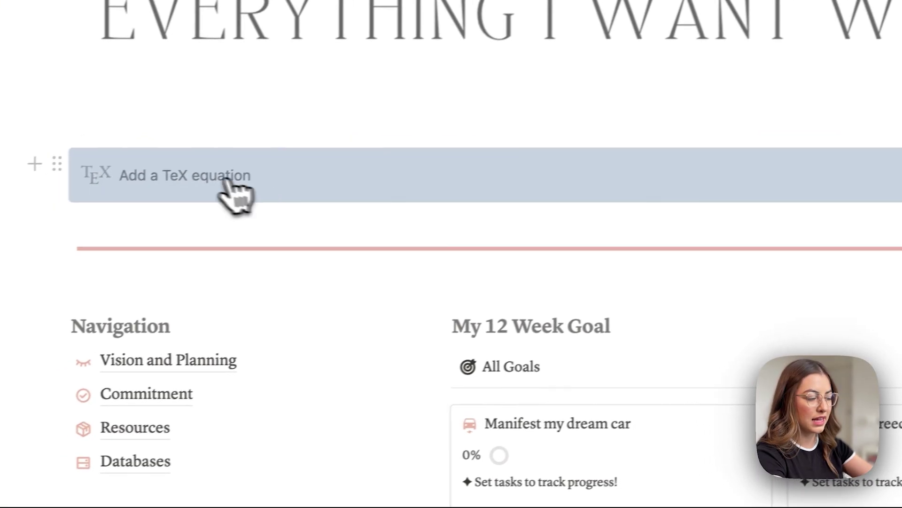
- Paste the divider code into the new equation and set its \rule height to {2px}
left_click(192, 250)
key("ctrl+v")
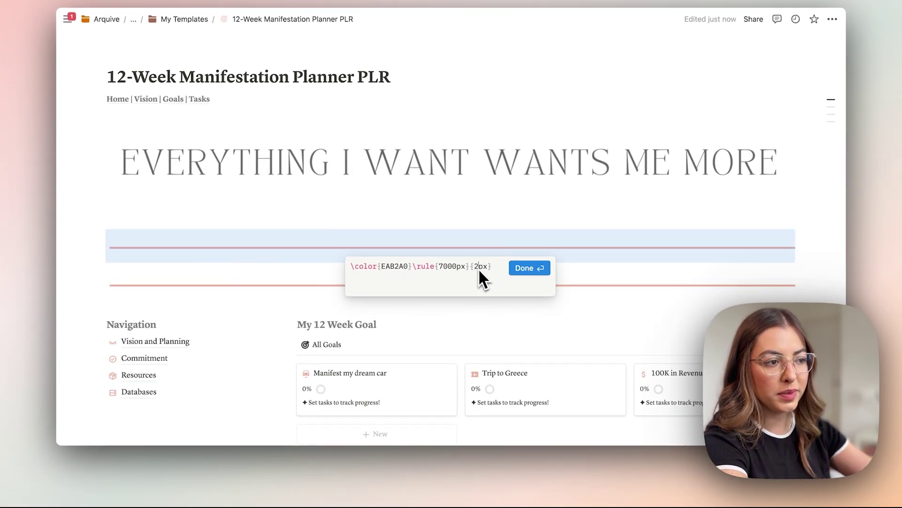
key("BackSpace")
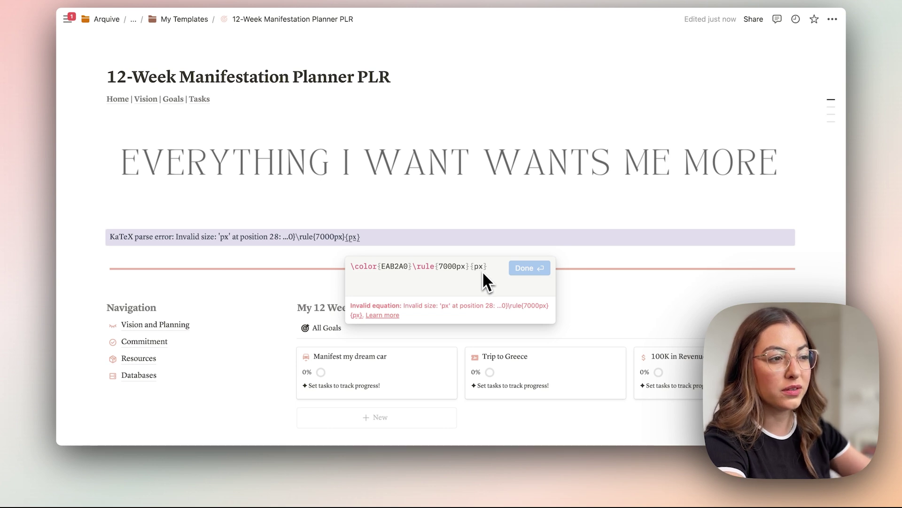
type("5")
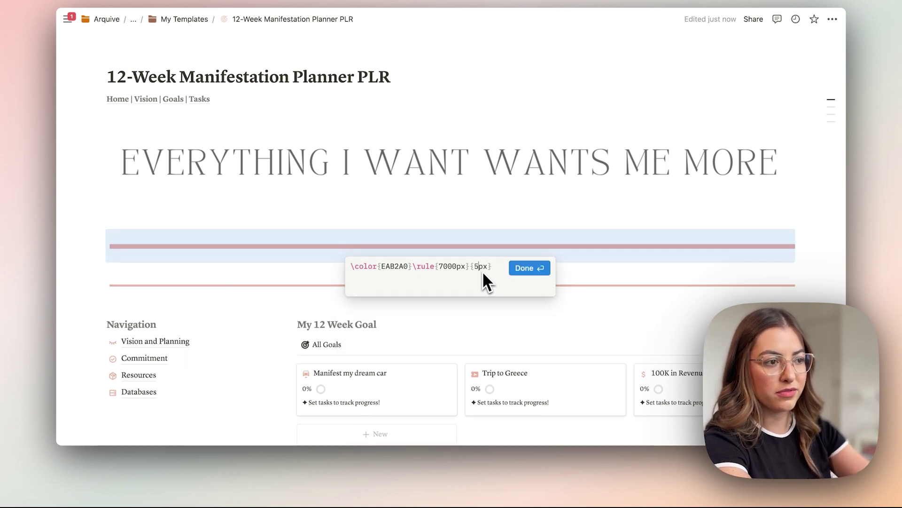
key("BackSpace")
type("5")
key("BackSpace")
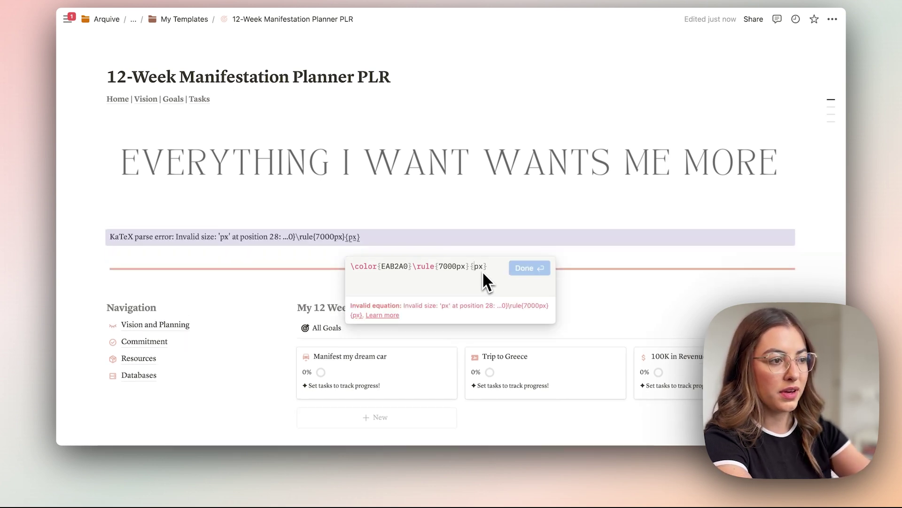
type("1")
key("BackSpace")
type("2")
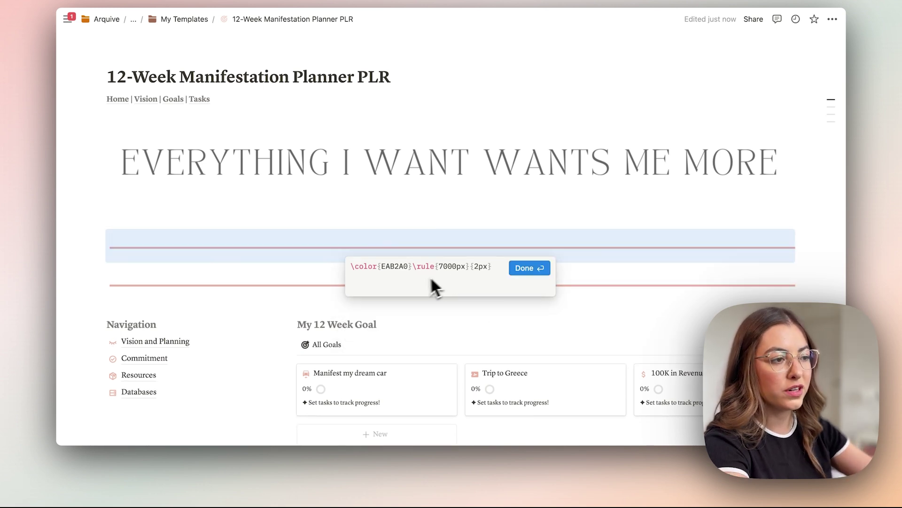
- Change the upper divider's equation colour code from pink EAB2A0 to teal 9EC0BE
key("super+a")
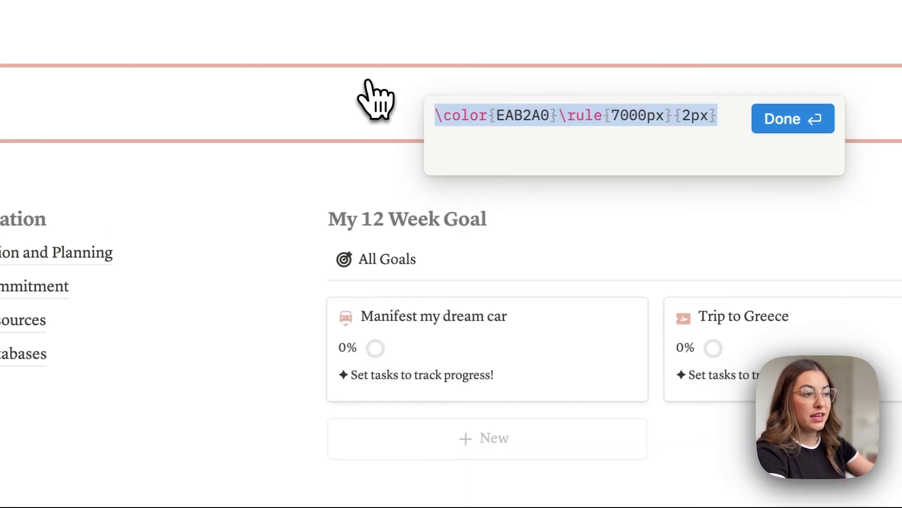
double_click(500, 117)
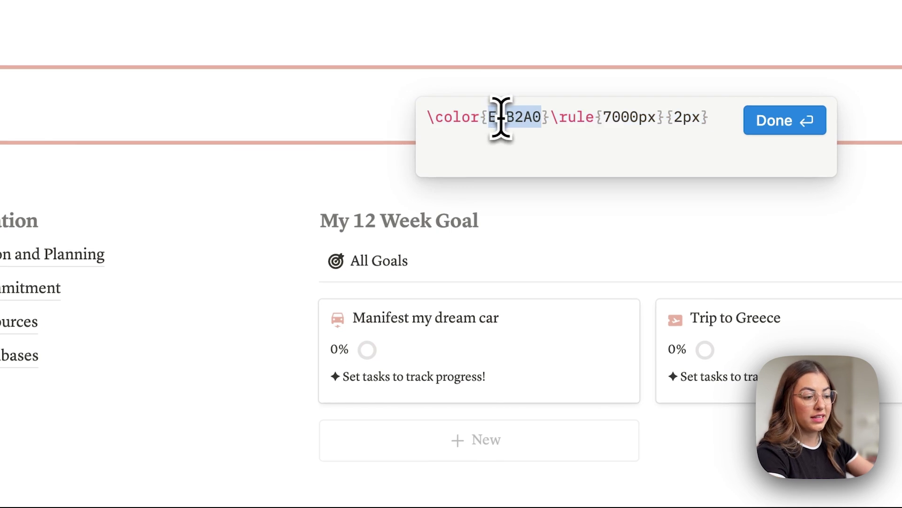
type("9EC0BE")
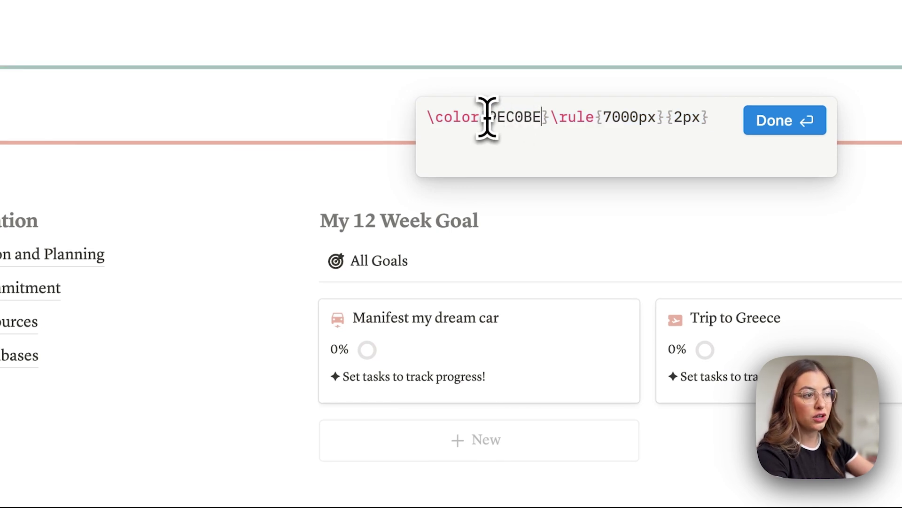
left_click_drag(487, 117, 529, 120)
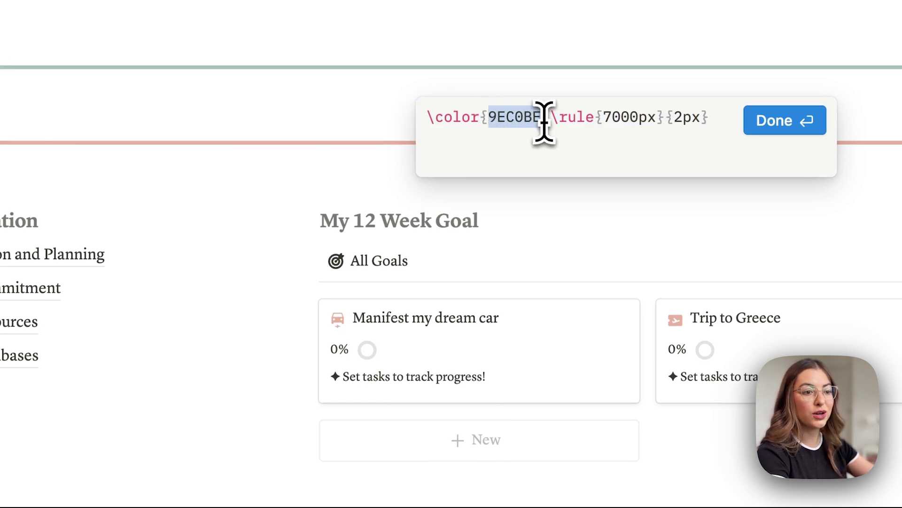
left_click_drag(545, 120, 506, 117)
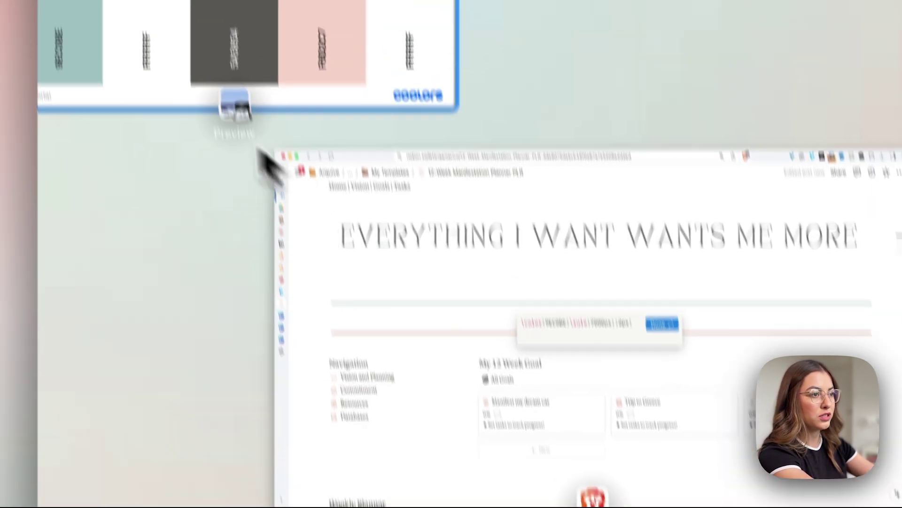
left_click(237, 91)
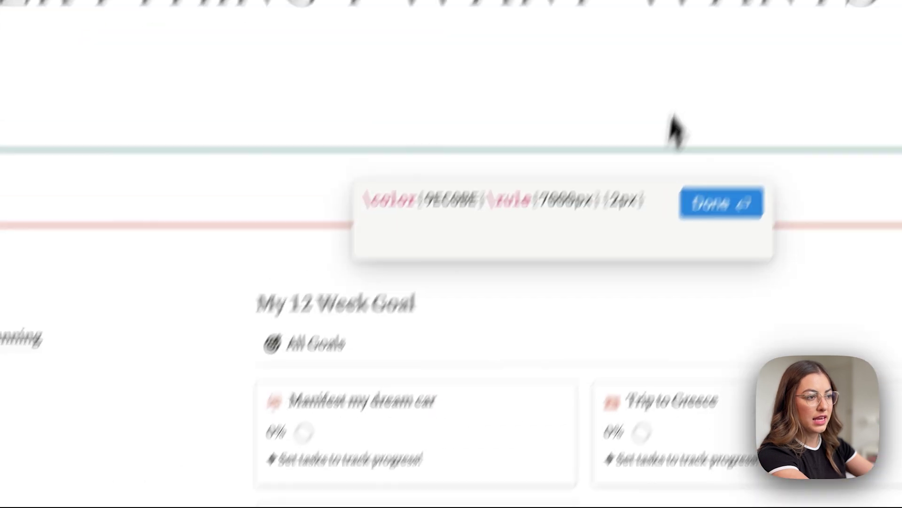
key("Escape")
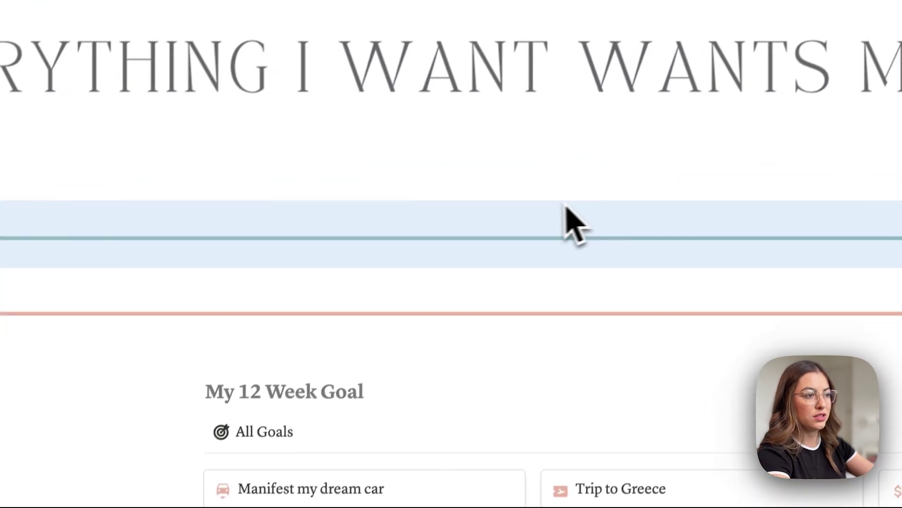
left_click(547, 170)
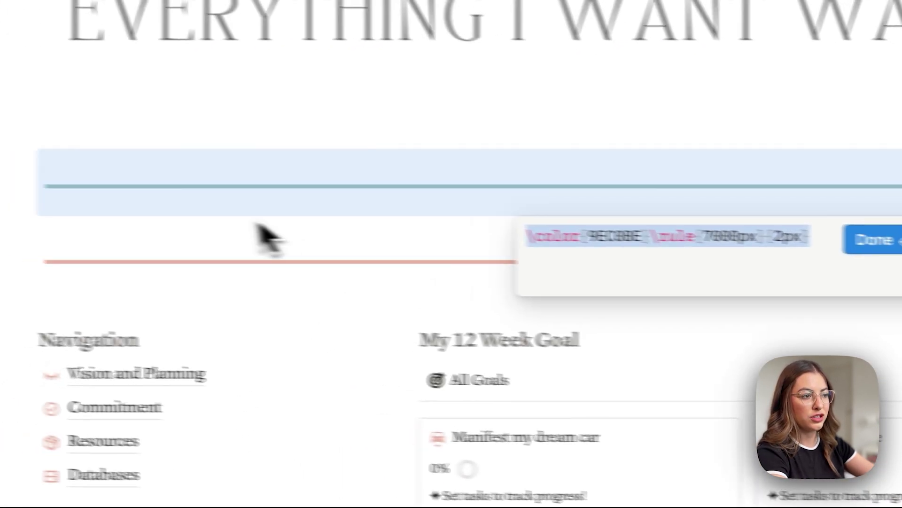
key("Escape")
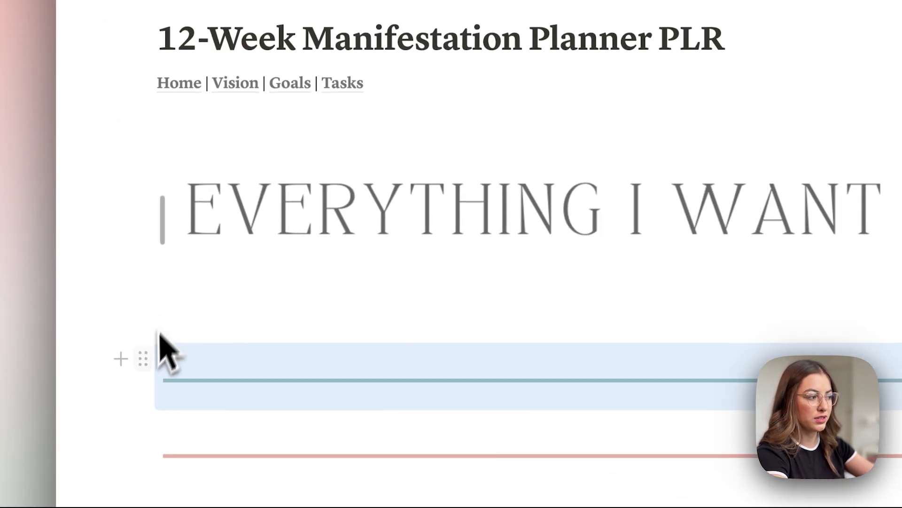
- Delete the extra teal divider block, then switch to the original 12-Week Year Planner page
key("BackSpace")
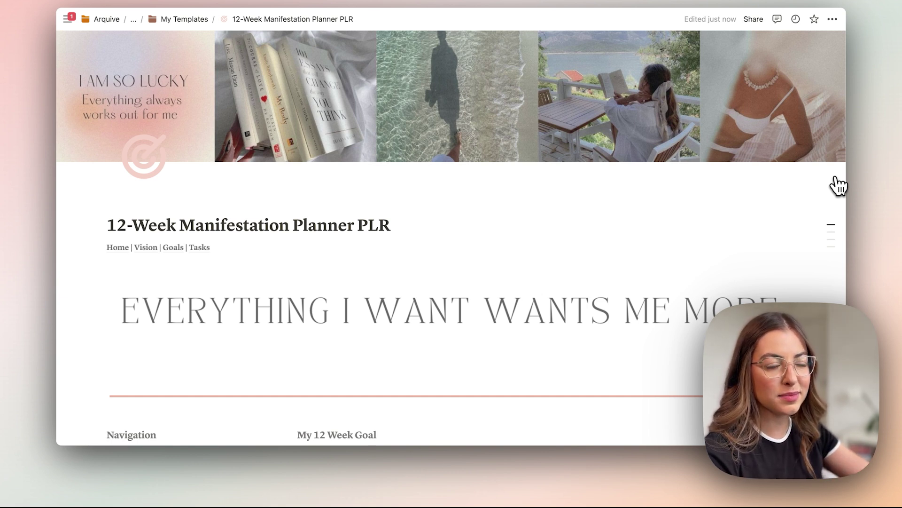
scroll(639, 195, "down", 1)
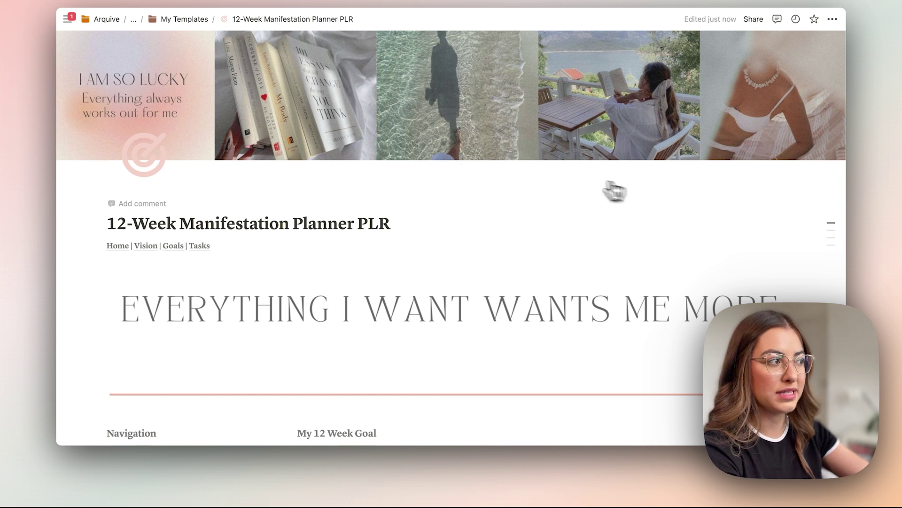
left_click(58, 158)
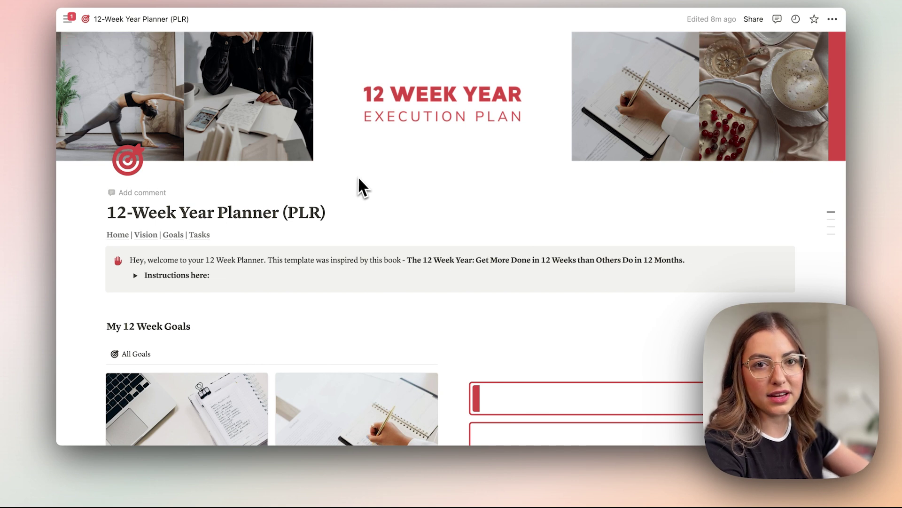
- Scroll through the original 12-Week Year Planner (PLR) page to review the template
scroll(359, 179, "down", 1)
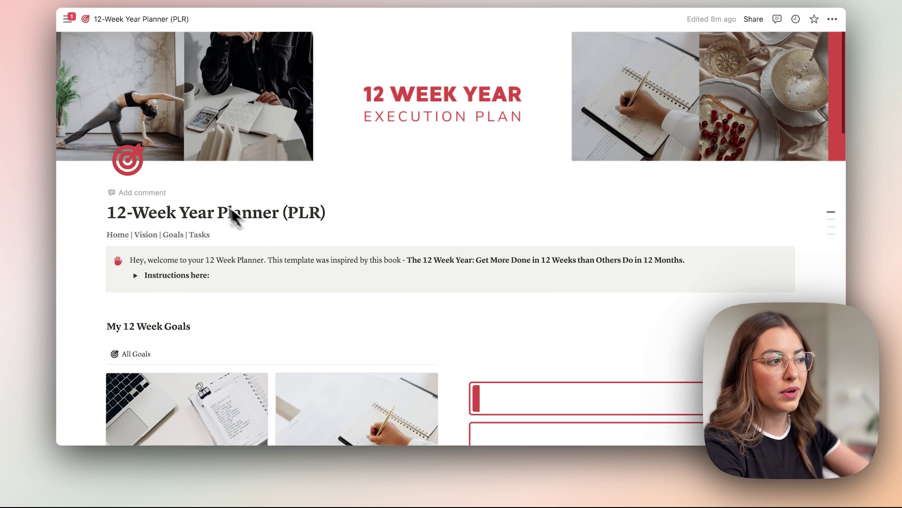
scroll(232, 217, "down", 5)
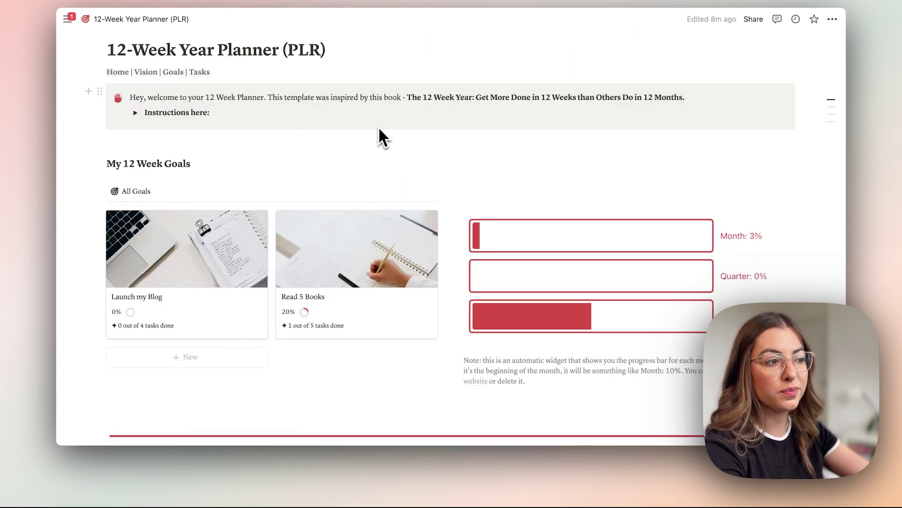
scroll(232, 206, "down", 5)
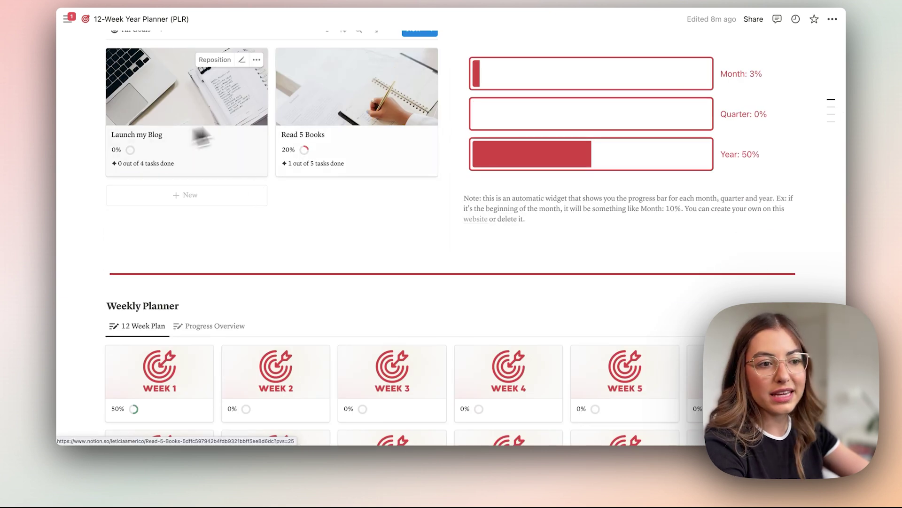
scroll(617, 124, "up", 2)
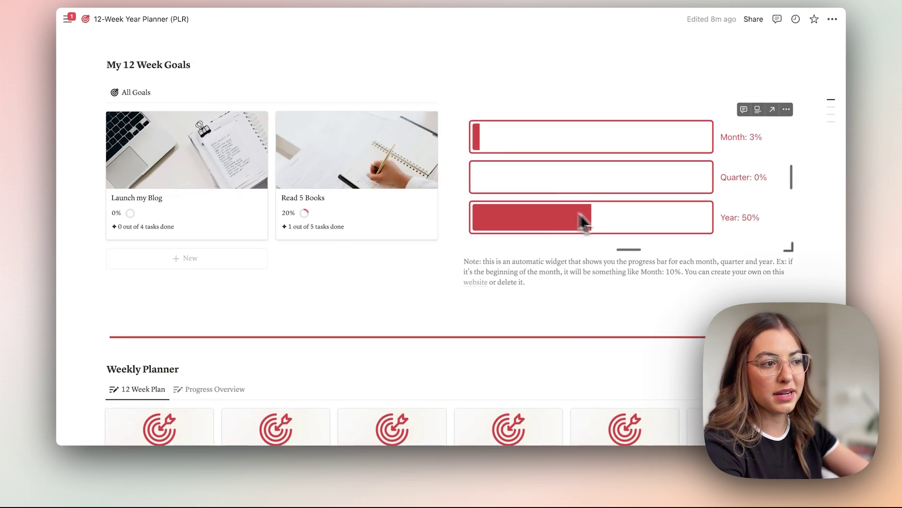
scroll(451, 292, "up", 3)
scroll(487, 393, "down", 5)
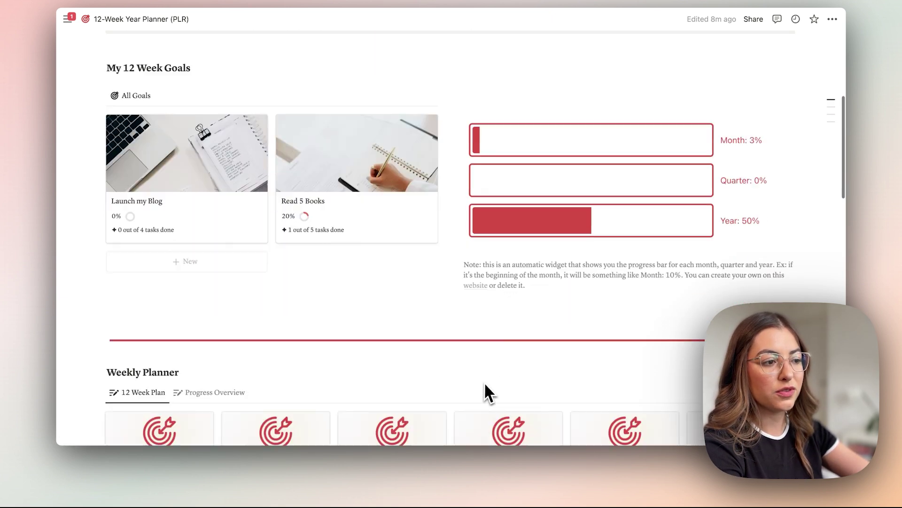
mouse_move(481, 254)
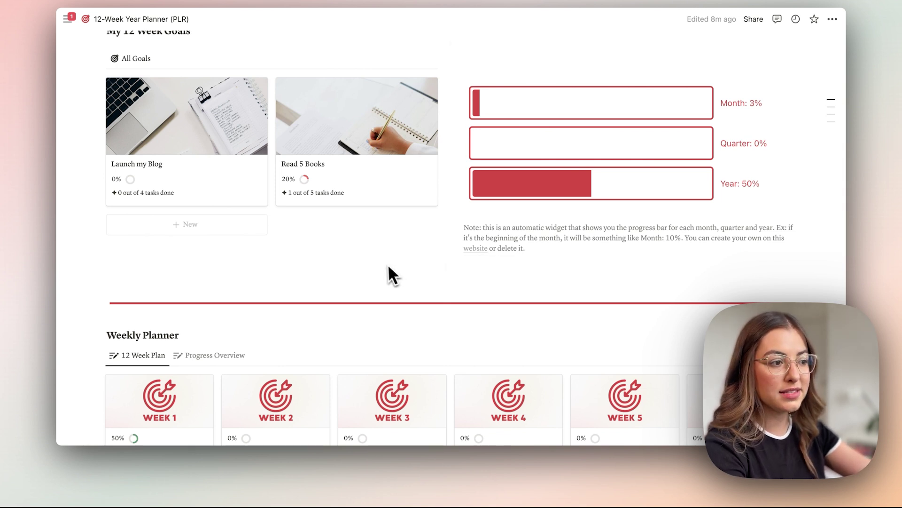
scroll(389, 272, "down", 3)
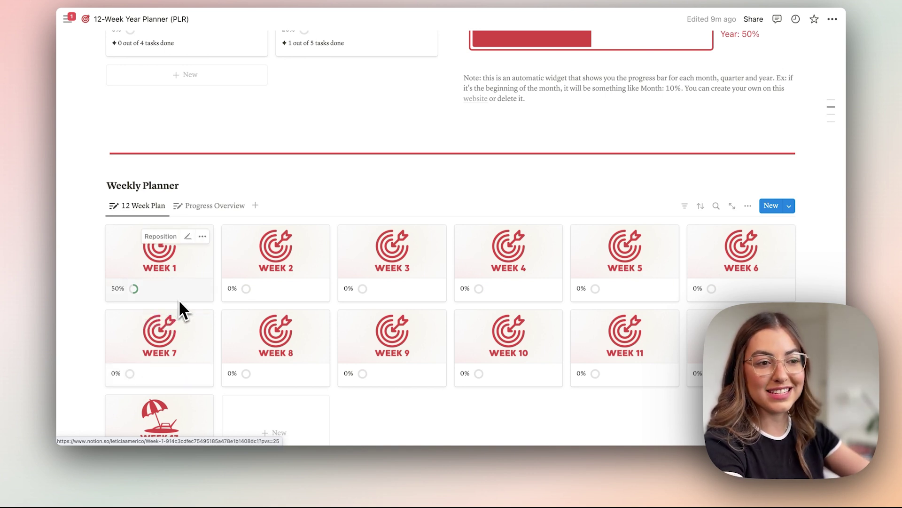
scroll(822, 197, "down", 3)
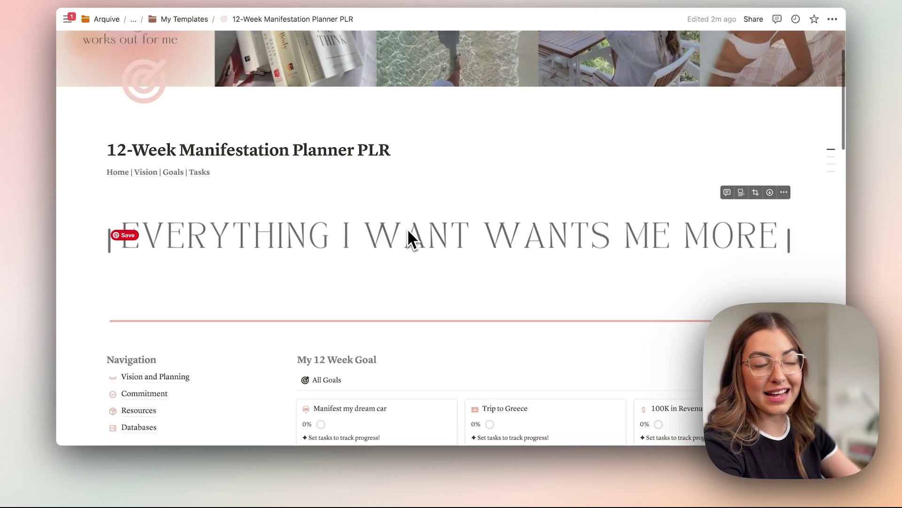
scroll(407, 229, "down", 4)
scroll(407, 229, "down", 3)
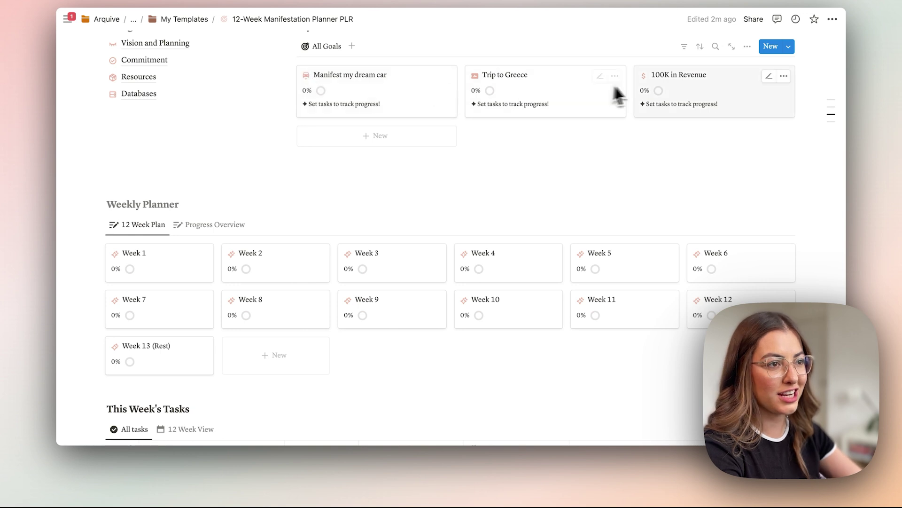
scroll(388, 258, "down", 6)
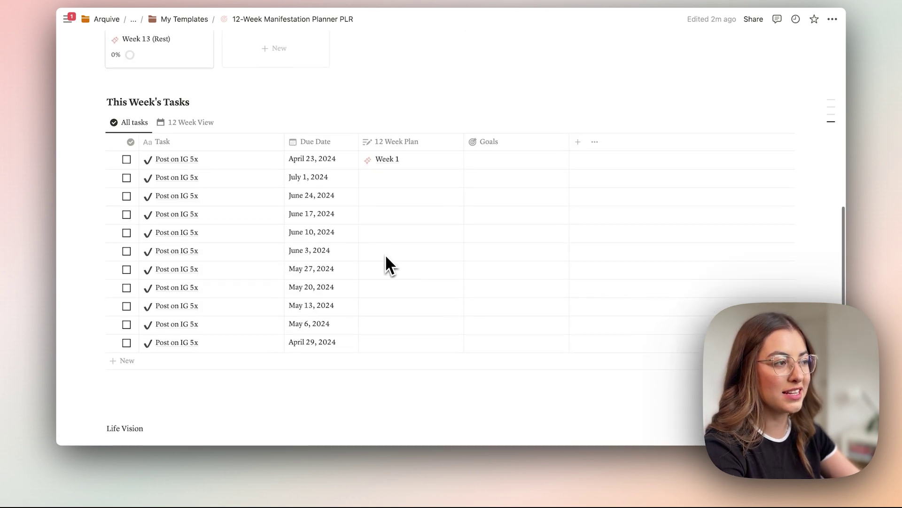
scroll(385, 264, "up", 15)
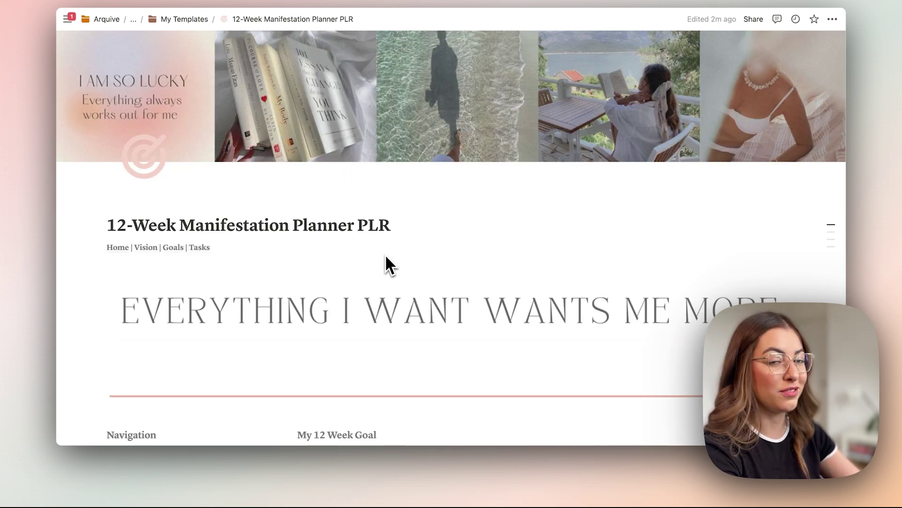